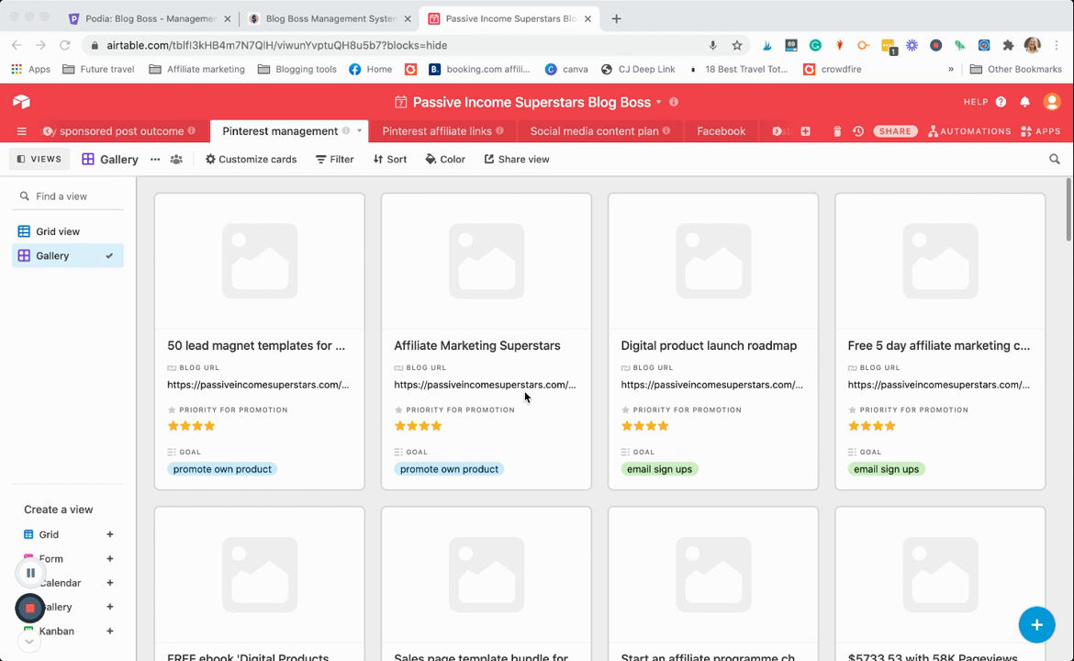
Look over the Pinterest management table's columns in Grid view, and return to the Gallery view
left_click(67, 236)
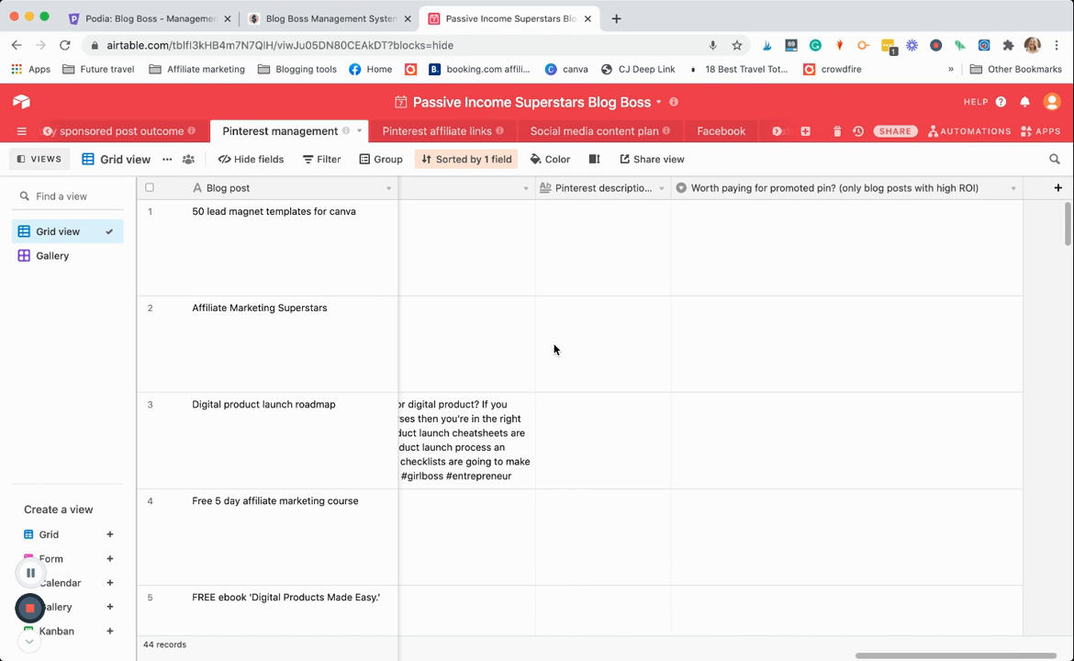
scroll(553, 349, "left", 20)
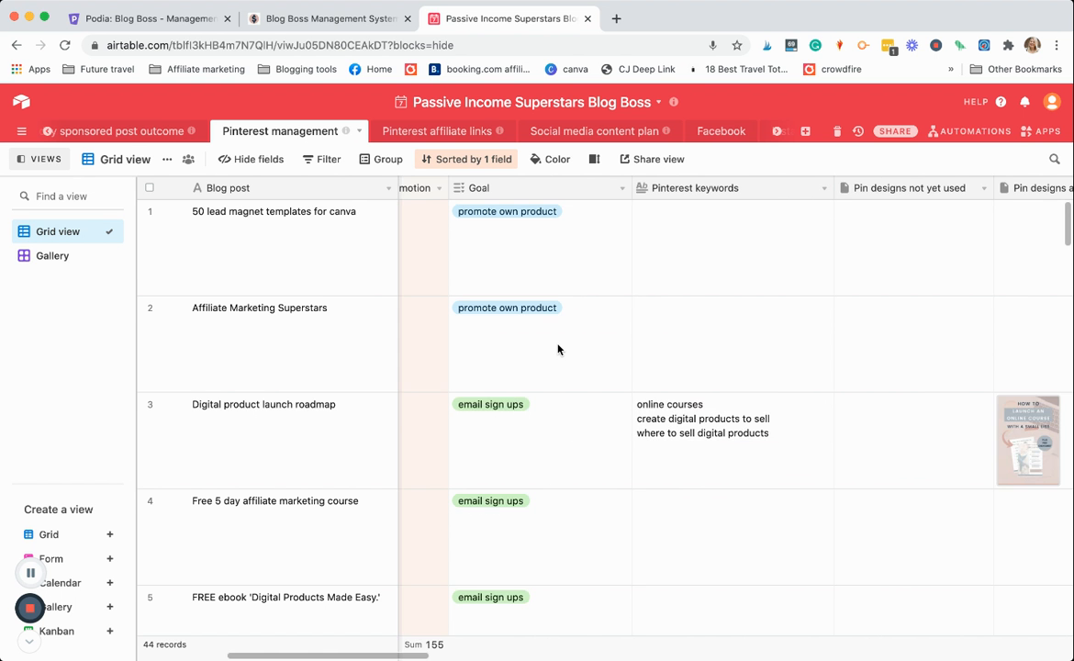
scroll(557, 349, "left", 5)
left_click(82, 261)
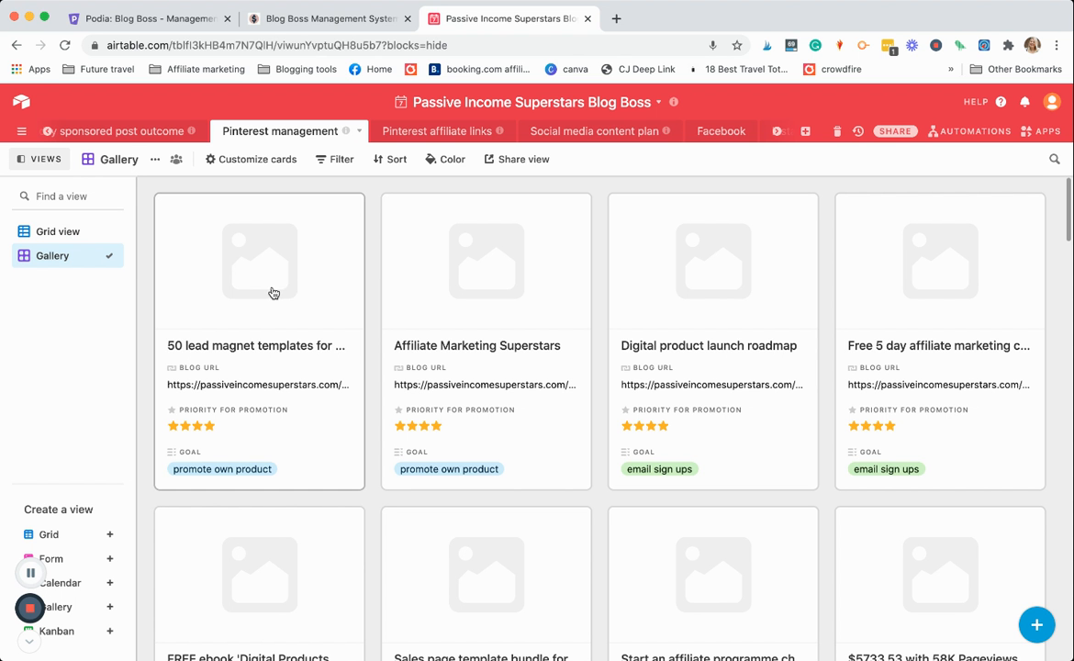
Open the Digital product launch roadmap record and skim all its fields from the blog post name to the Pinterest descriptions
left_click(719, 323)
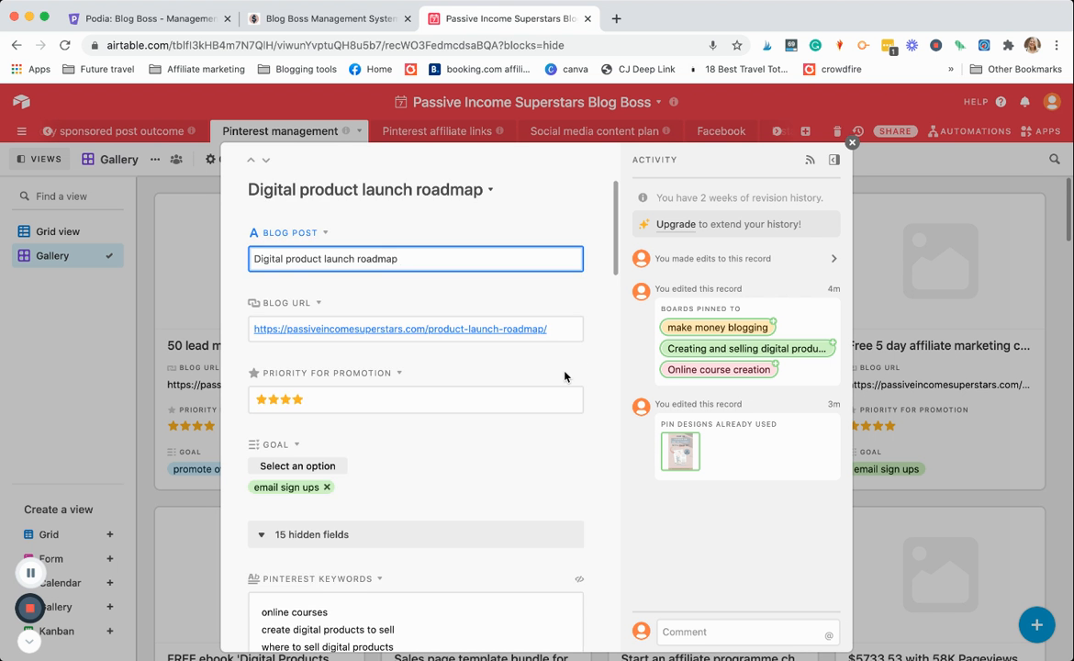
scroll(564, 376, "down", 10)
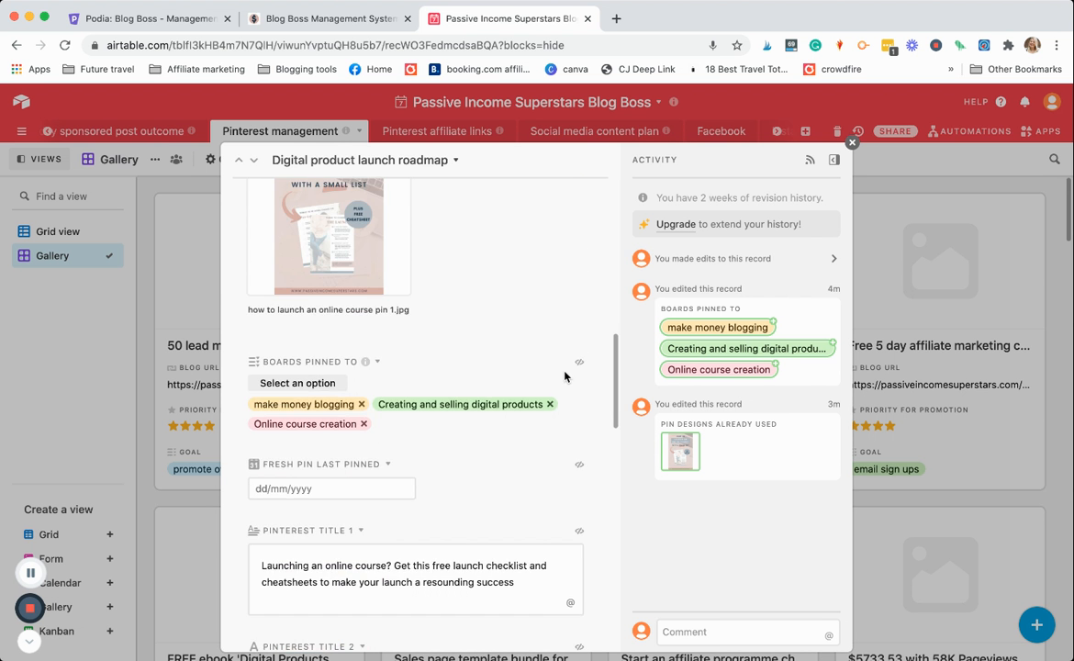
scroll(565, 377, "down", 15)
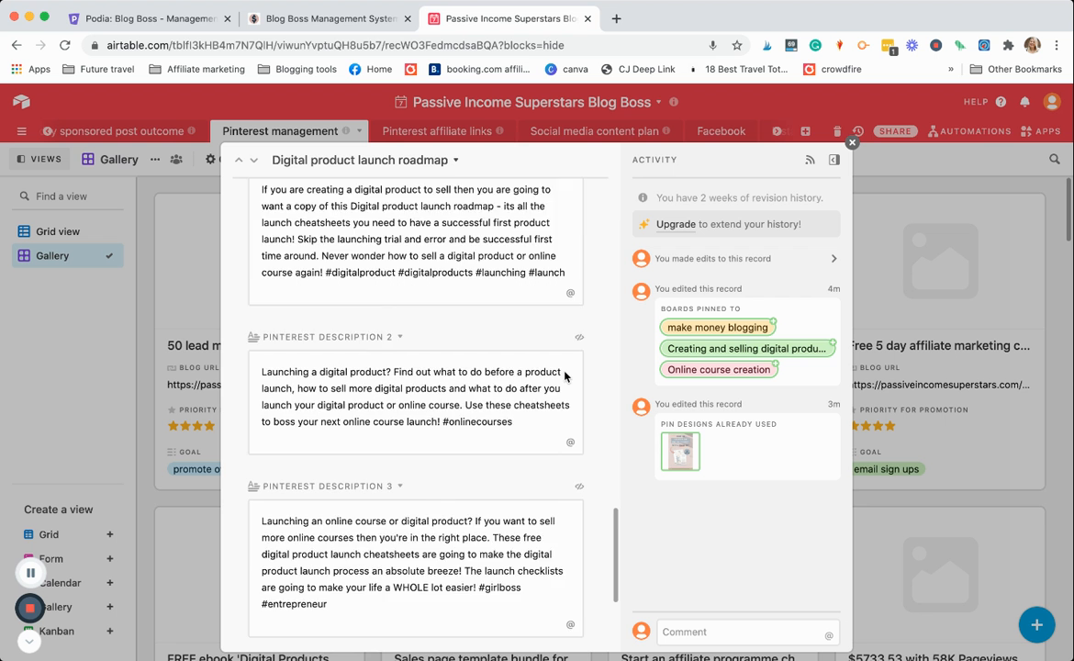
scroll(565, 371, "down", 5)
scroll(565, 375, "up", 15)
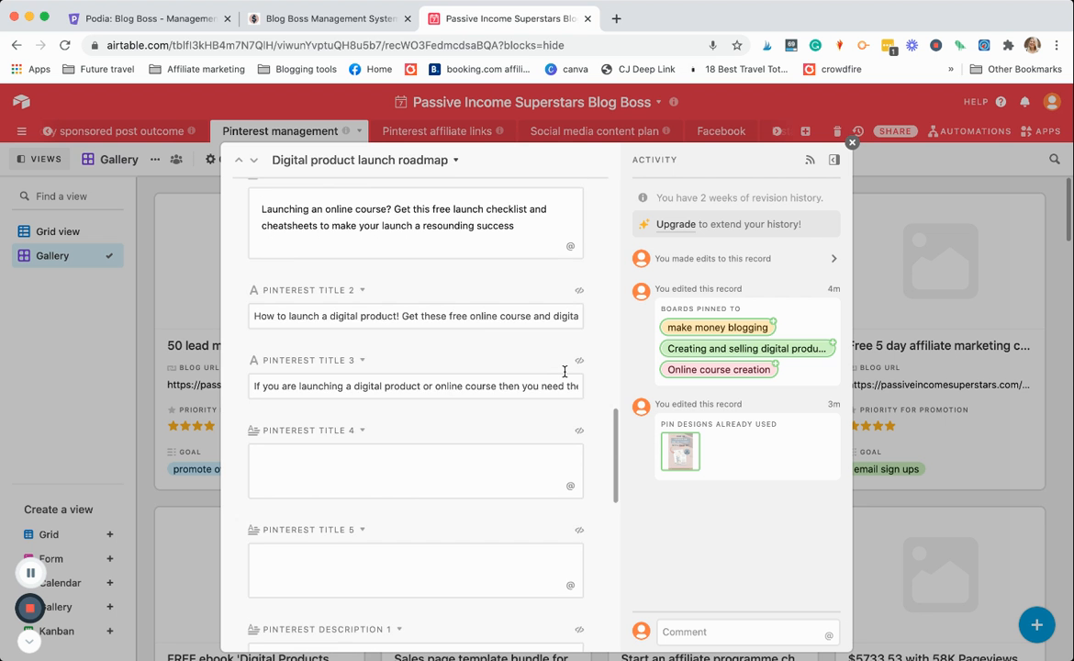
scroll(565, 376, "up", 15)
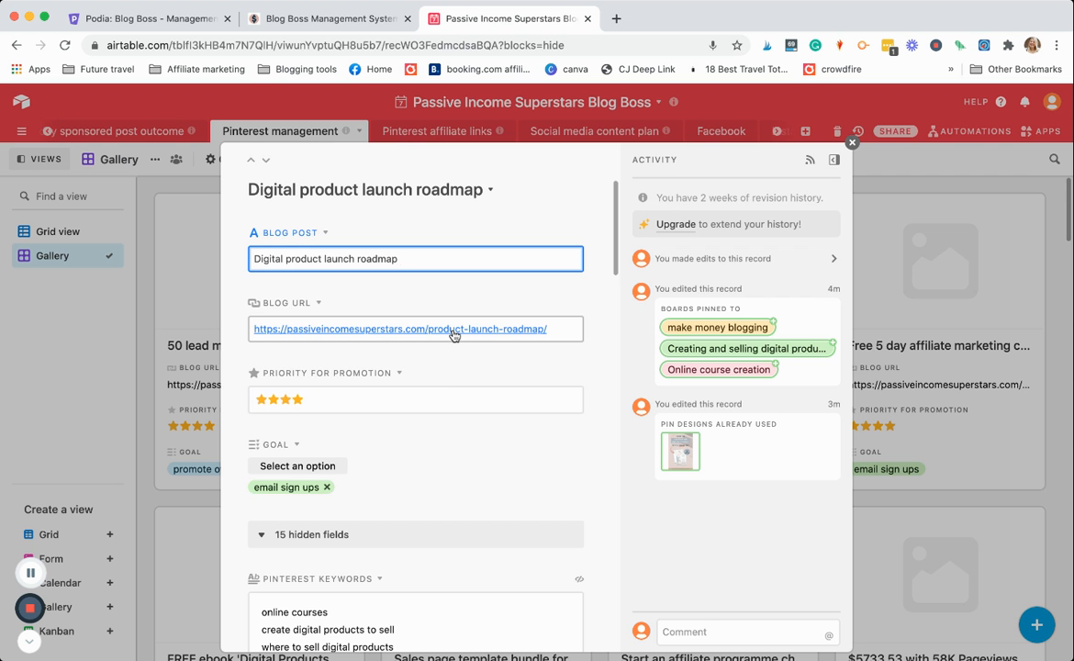
Examine the record's promotion priority, goal, Pinterest keywords, and the unused and already used pin designs
scroll(443, 466, "down", 3)
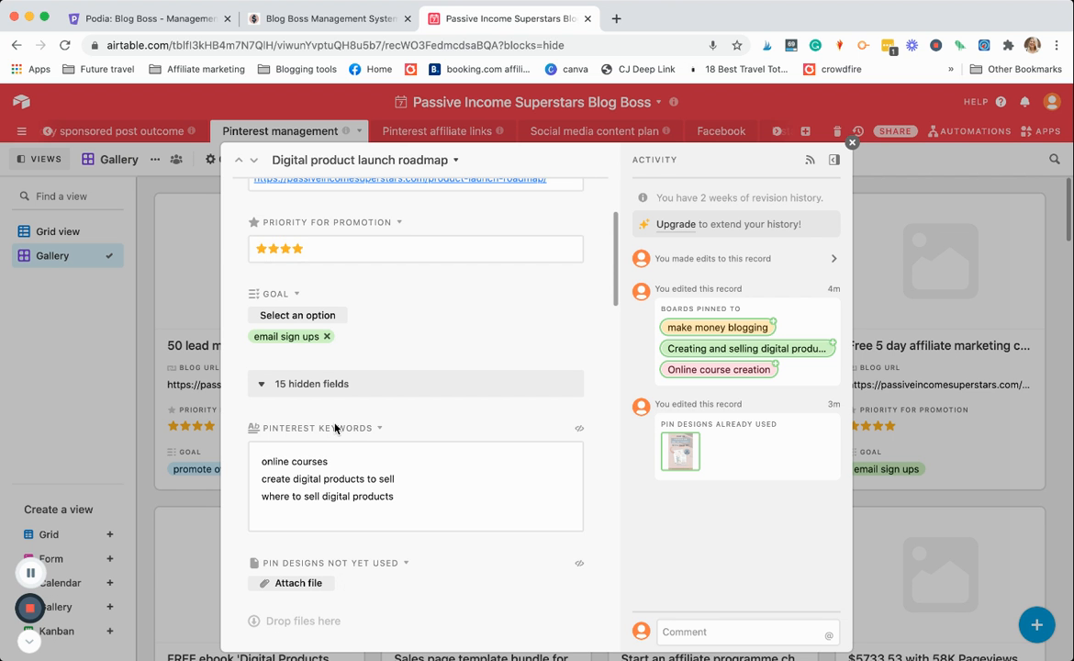
scroll(335, 428, "down", 2)
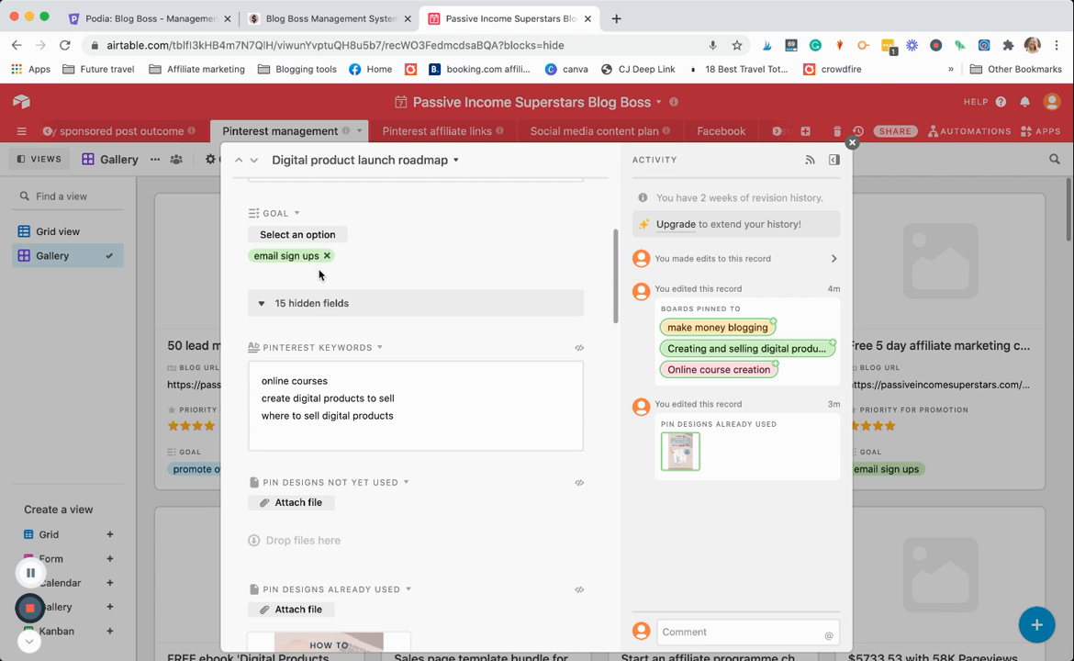
scroll(339, 336, "down", 1)
scroll(340, 334, "down", 2)
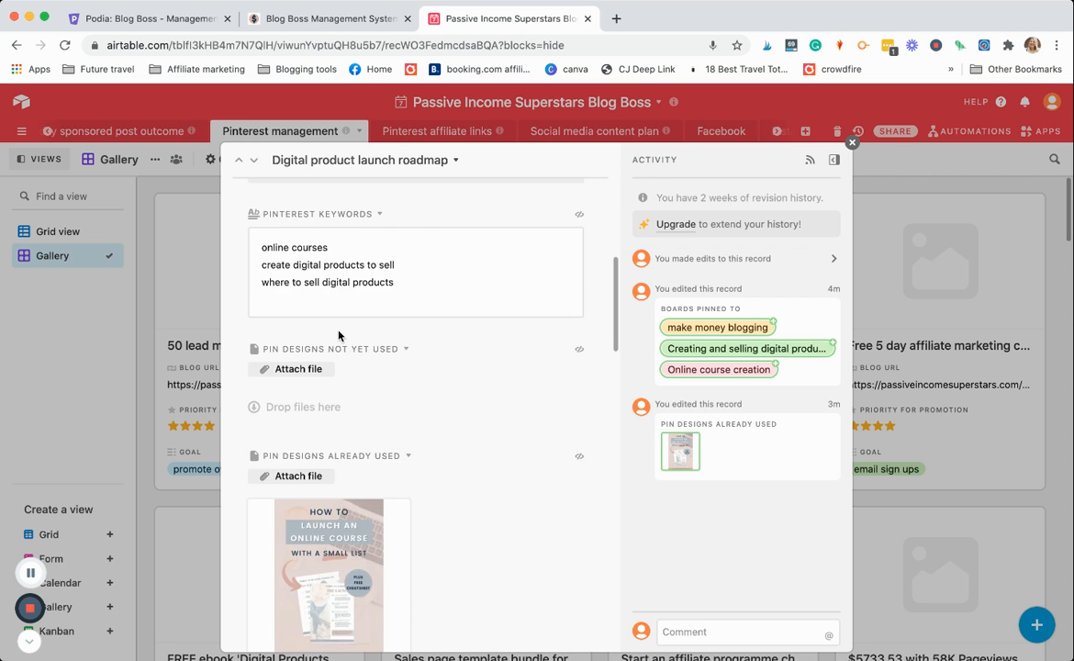
scroll(339, 333, "up", 6)
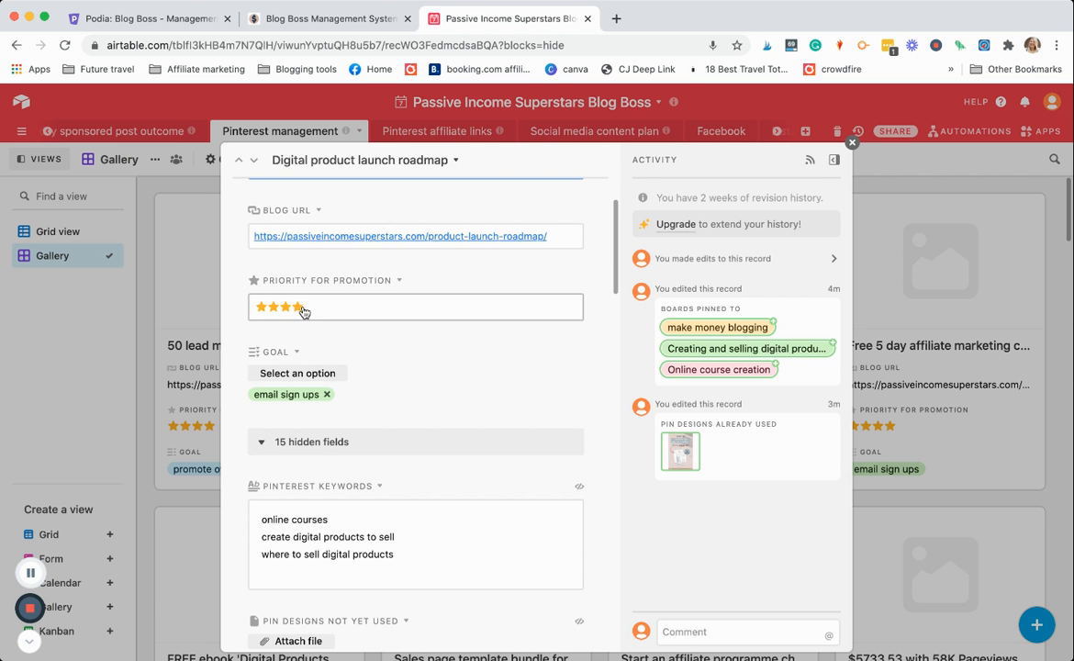
scroll(320, 443, "down", 5)
scroll(320, 438, "down", 1)
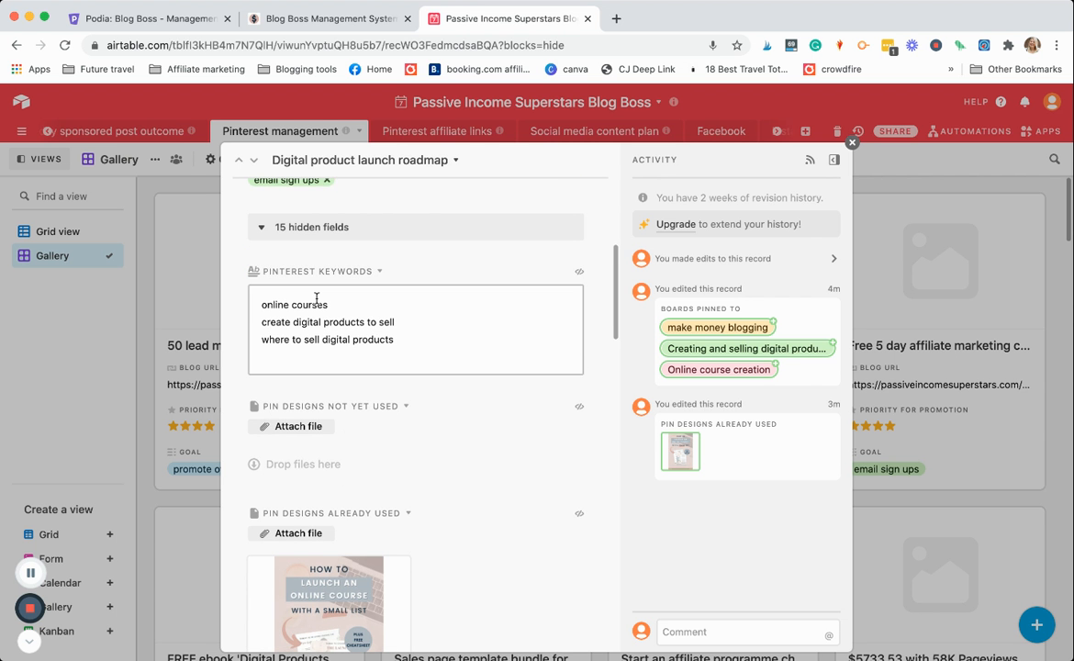
scroll(307, 321, "down", 1)
scroll(319, 335, "down", 2)
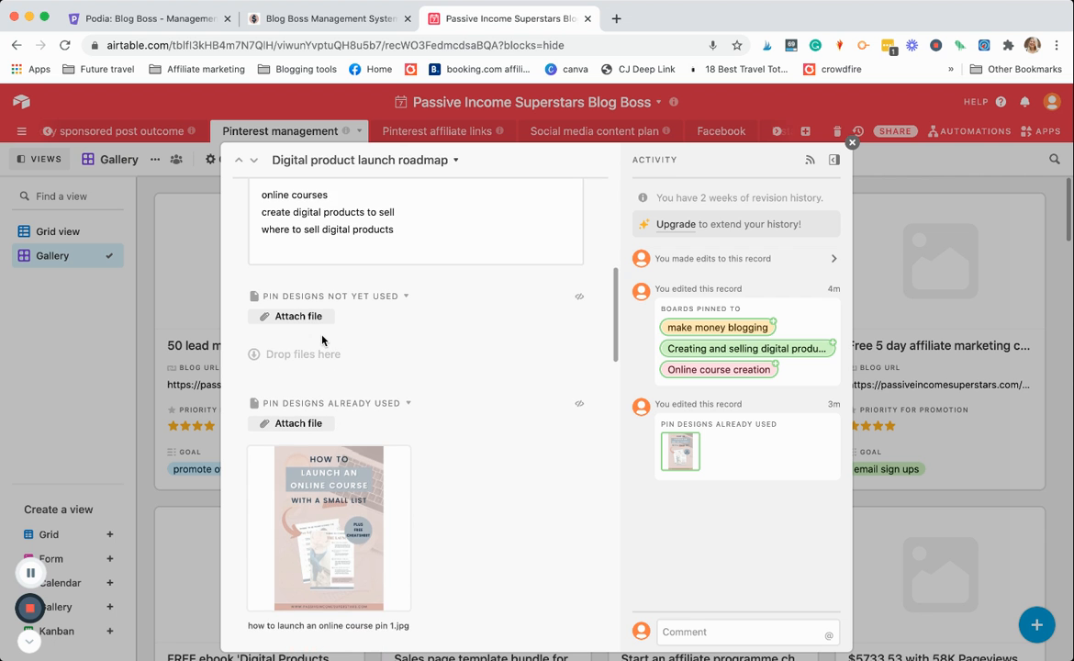
scroll(322, 340, "down", 1)
scroll(321, 340, "down", 1)
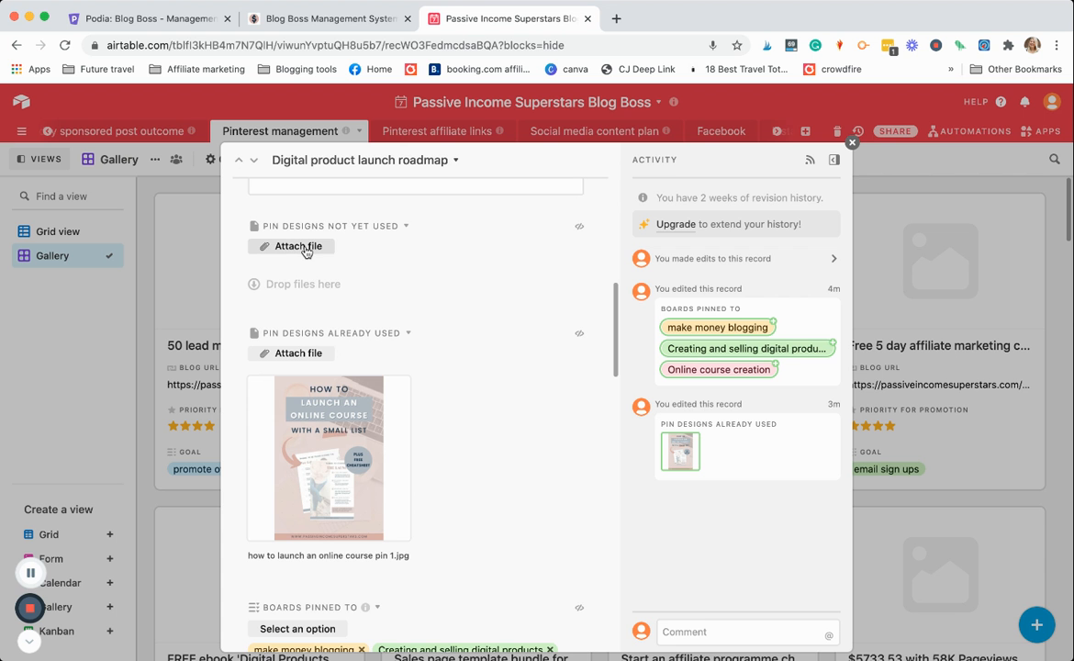
mouse_move(347, 425)
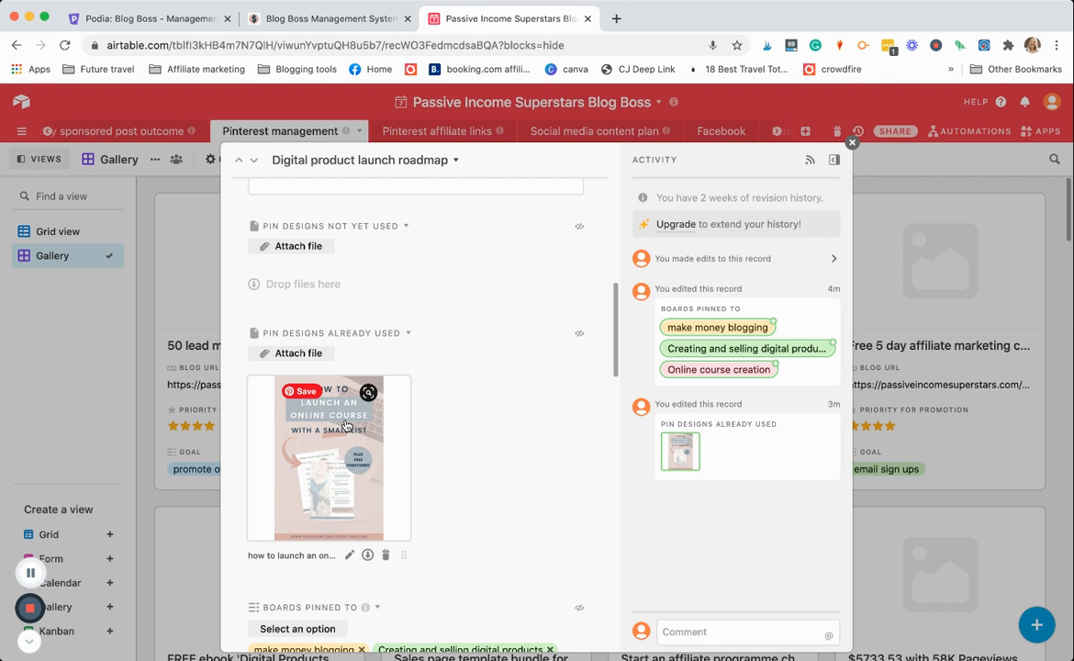
Review the record's pinned boards, last pinned date, Pinterest titles, descriptions and promoted pin field, and close the record
scroll(347, 426, "down", 7)
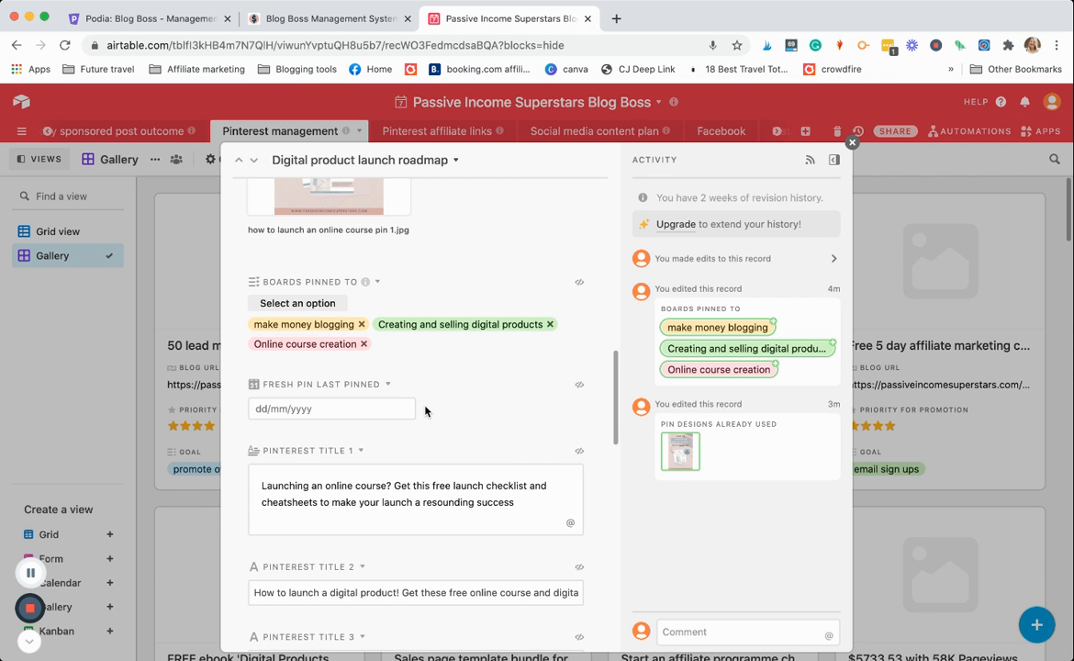
scroll(424, 404, "down", 2)
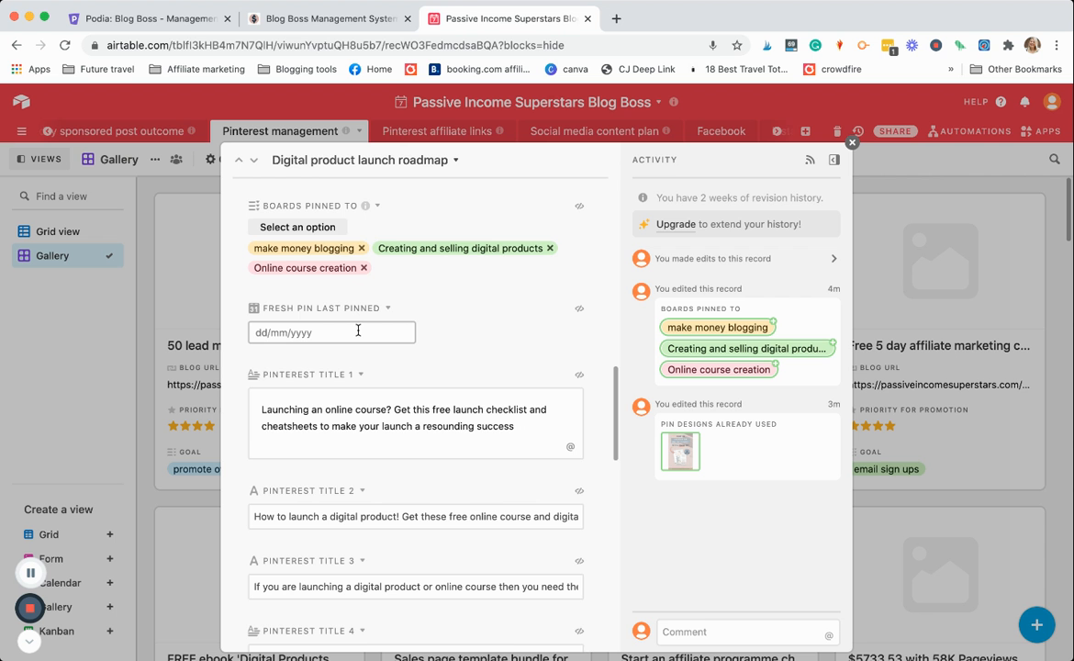
scroll(363, 419, "down", 4)
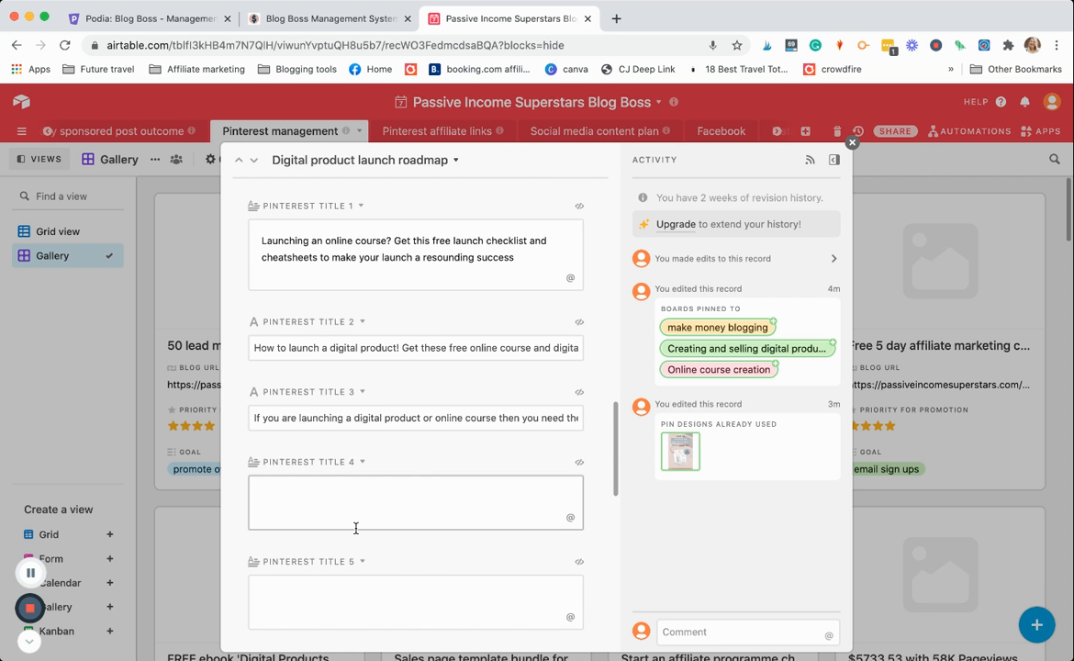
scroll(355, 527, "down", 1)
scroll(357, 528, "up", 2)
scroll(355, 528, "down", 12)
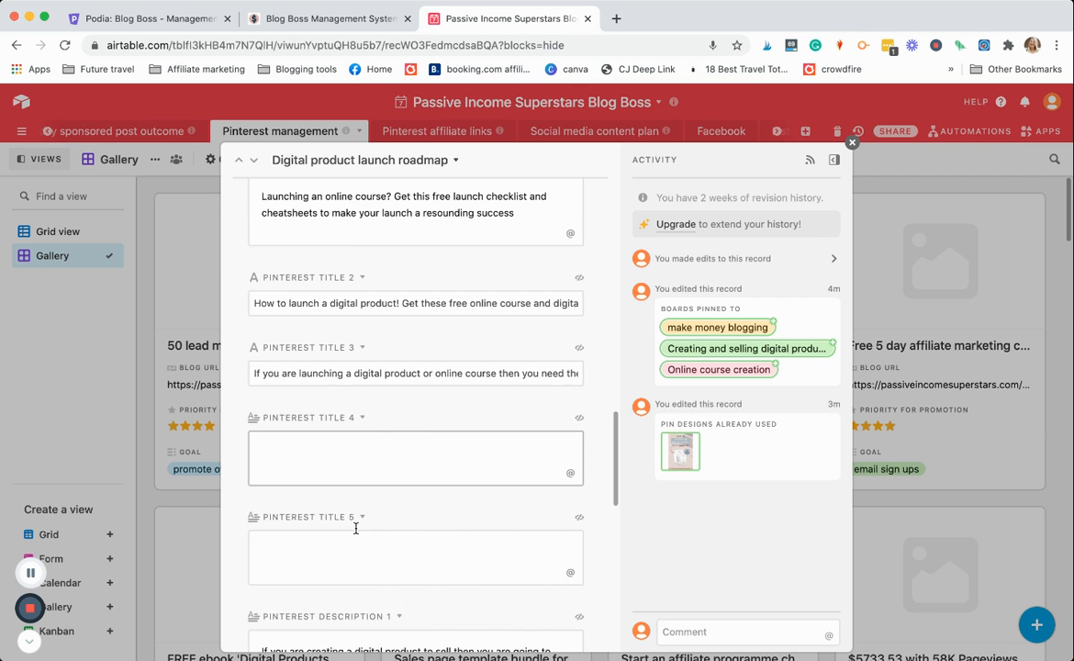
scroll(355, 527, "down", 5)
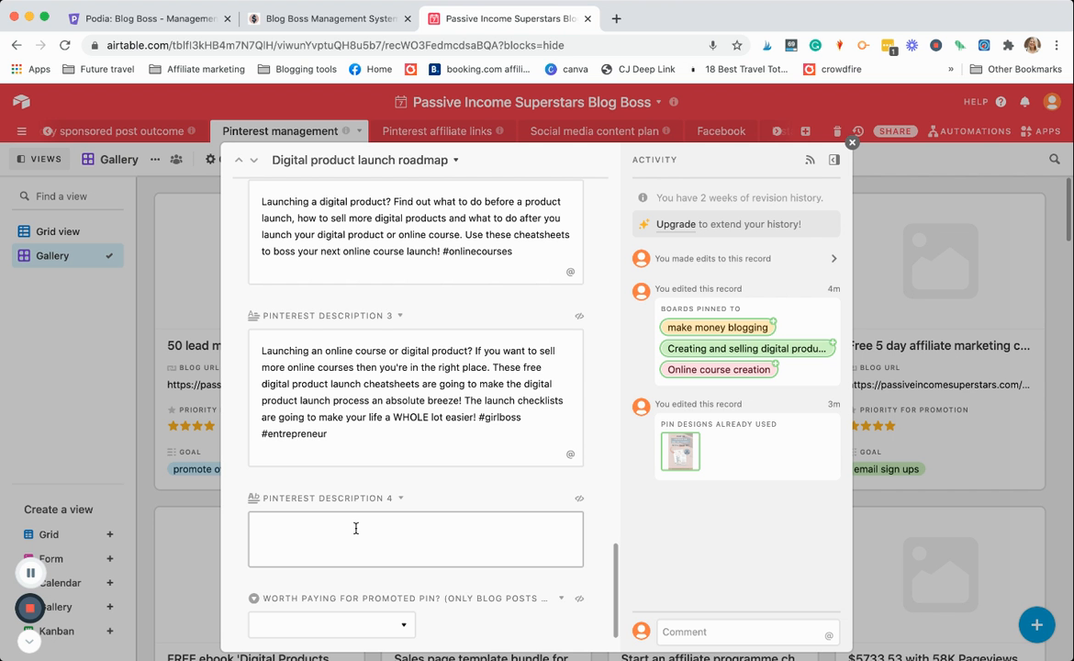
scroll(355, 528, "up", 4)
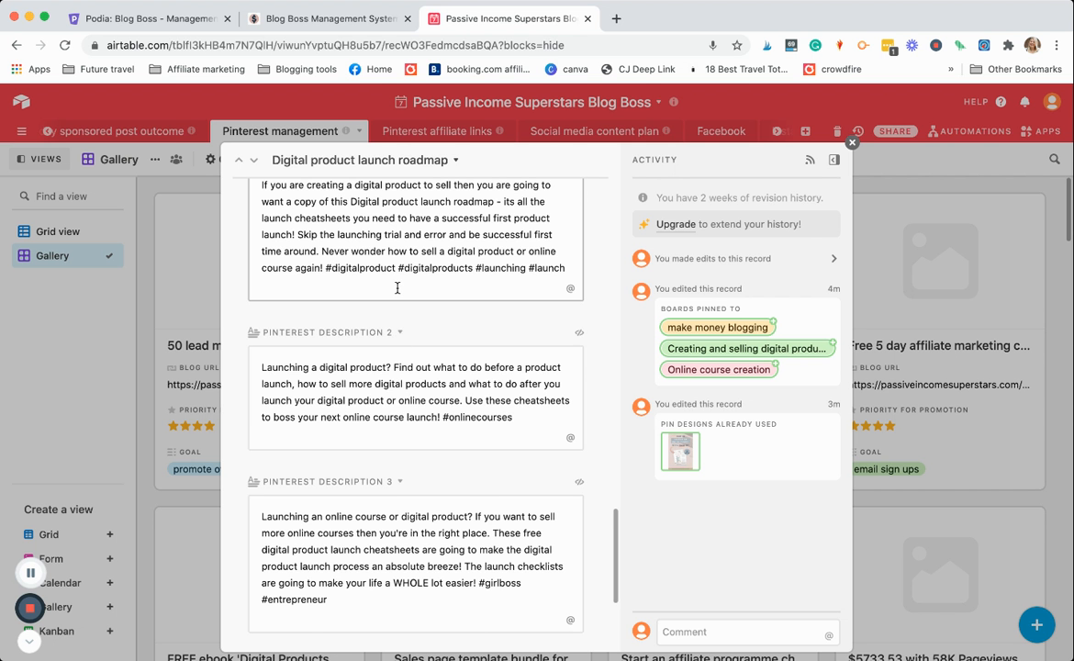
scroll(397, 288, "up", 3)
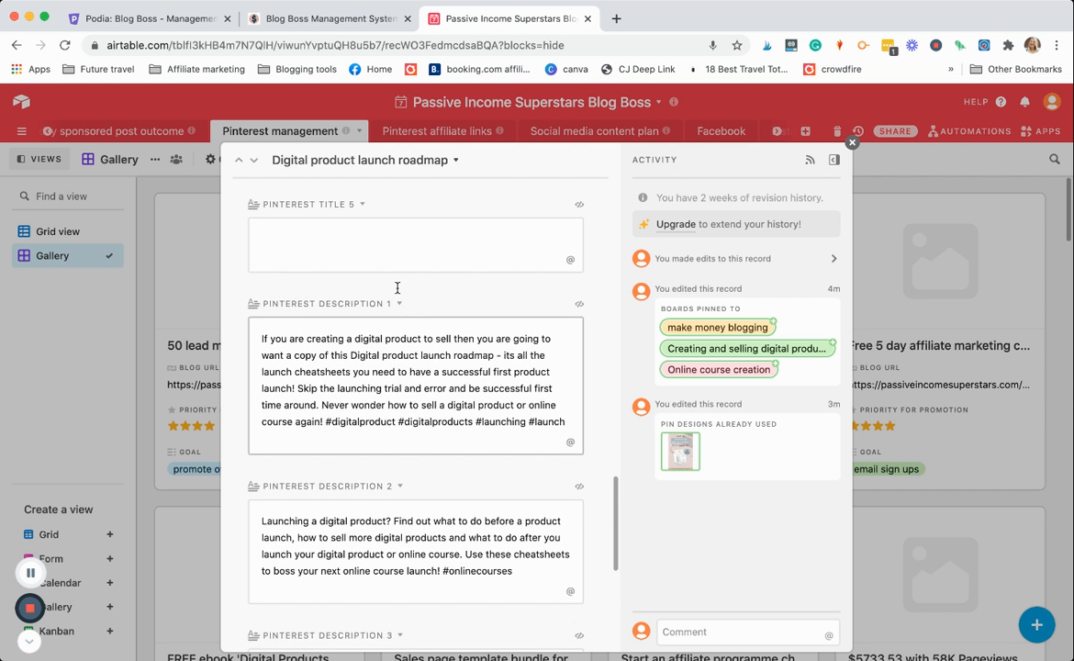
scroll(398, 288, "down", 8)
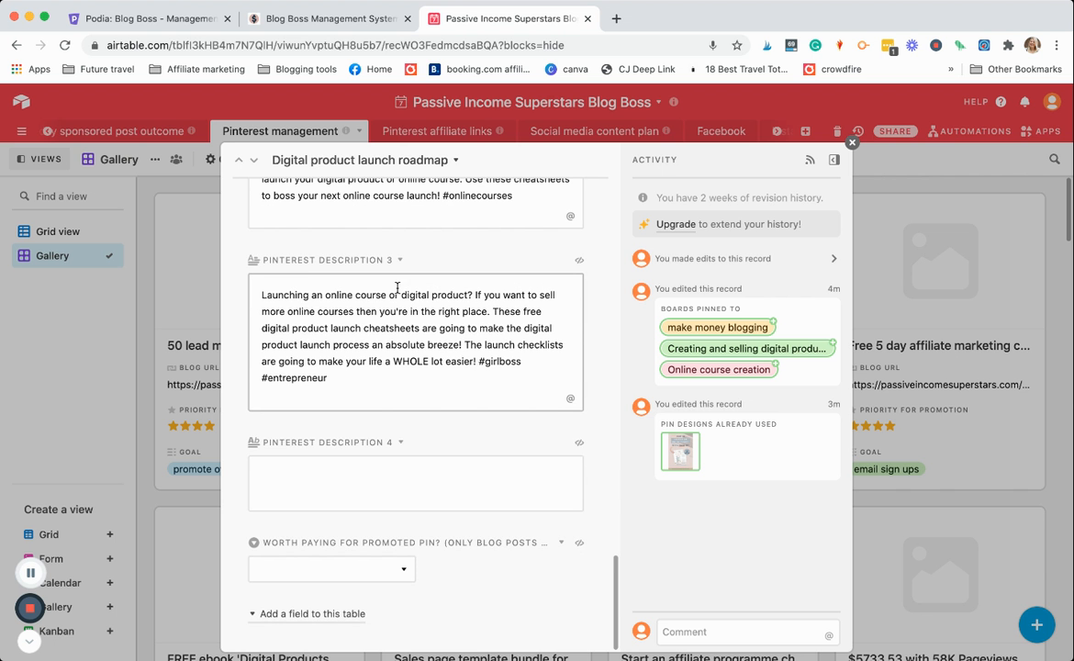
left_click(851, 144)
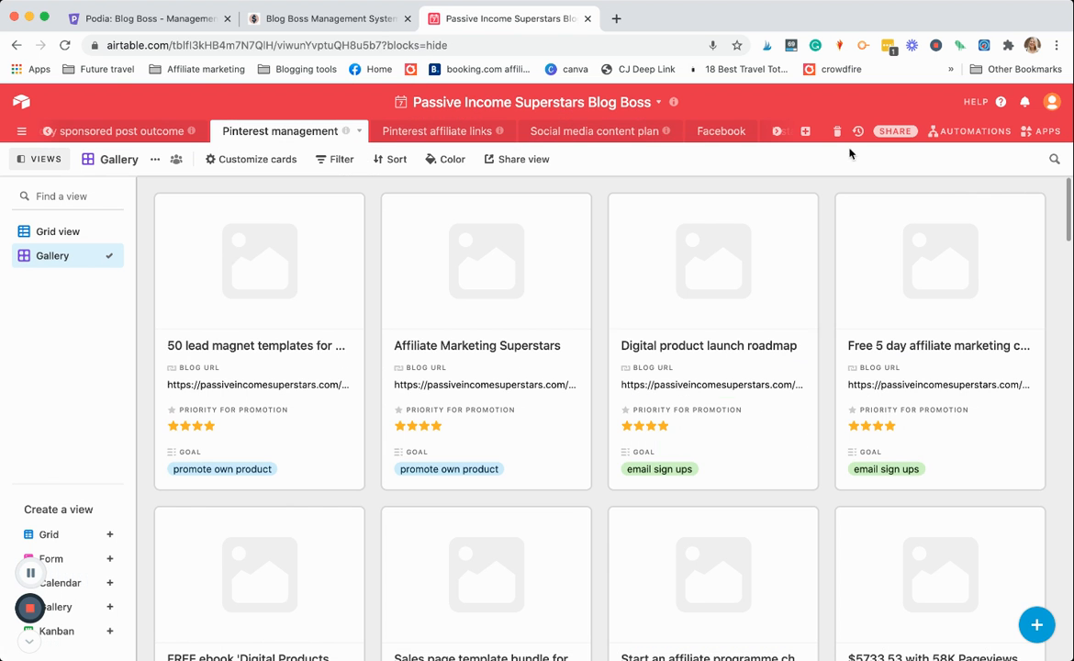
Open the Facebook table and review its columns from Topic through to Seasonal?
left_click(705, 133)
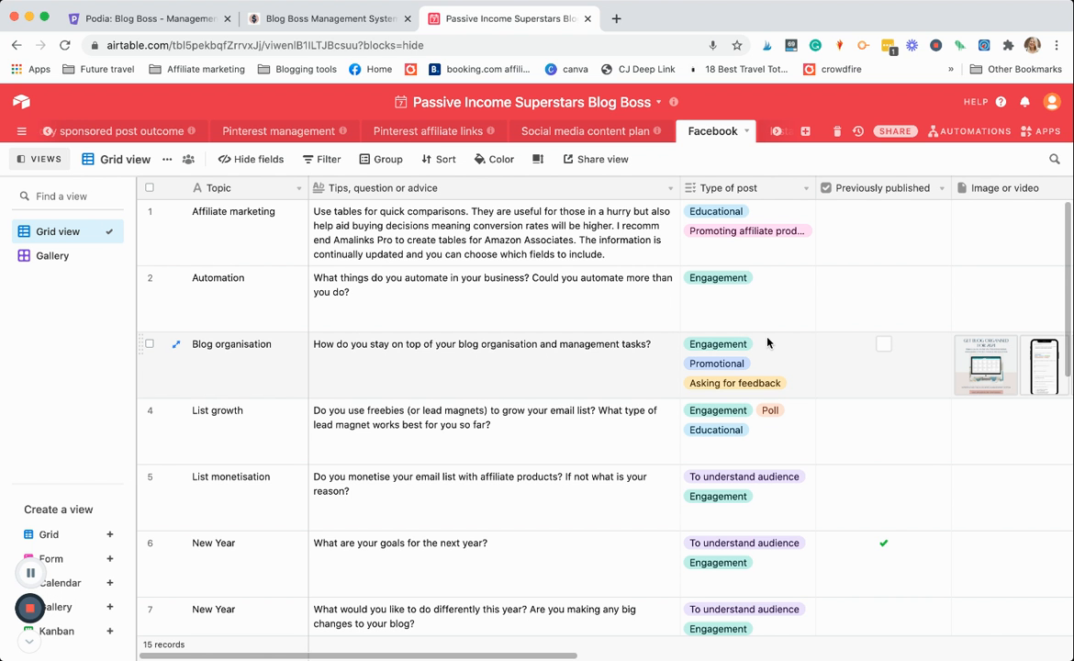
scroll(768, 342, "right", 3)
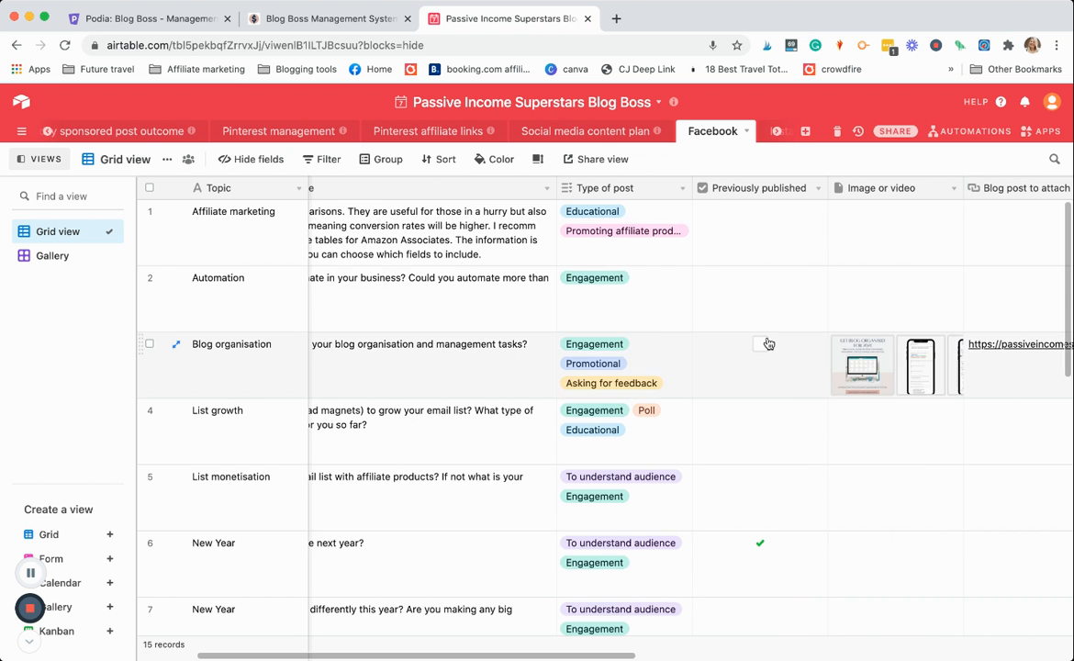
scroll(553, 334, "left", 3)
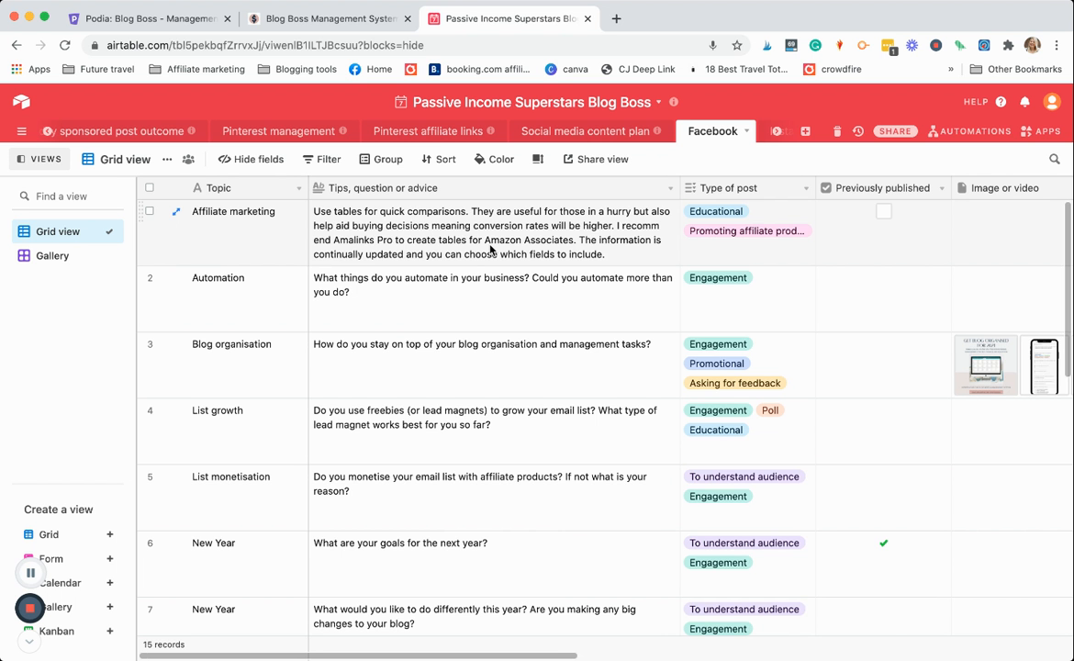
scroll(490, 246, "right", 1)
scroll(489, 246, "right", 5)
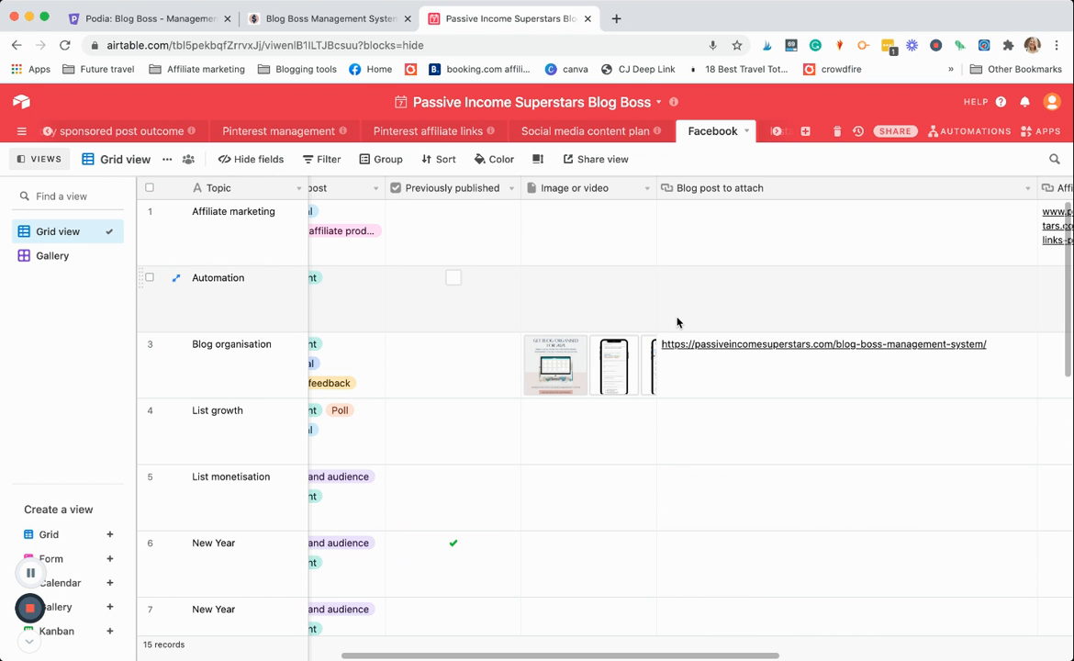
scroll(793, 291, "right", 7)
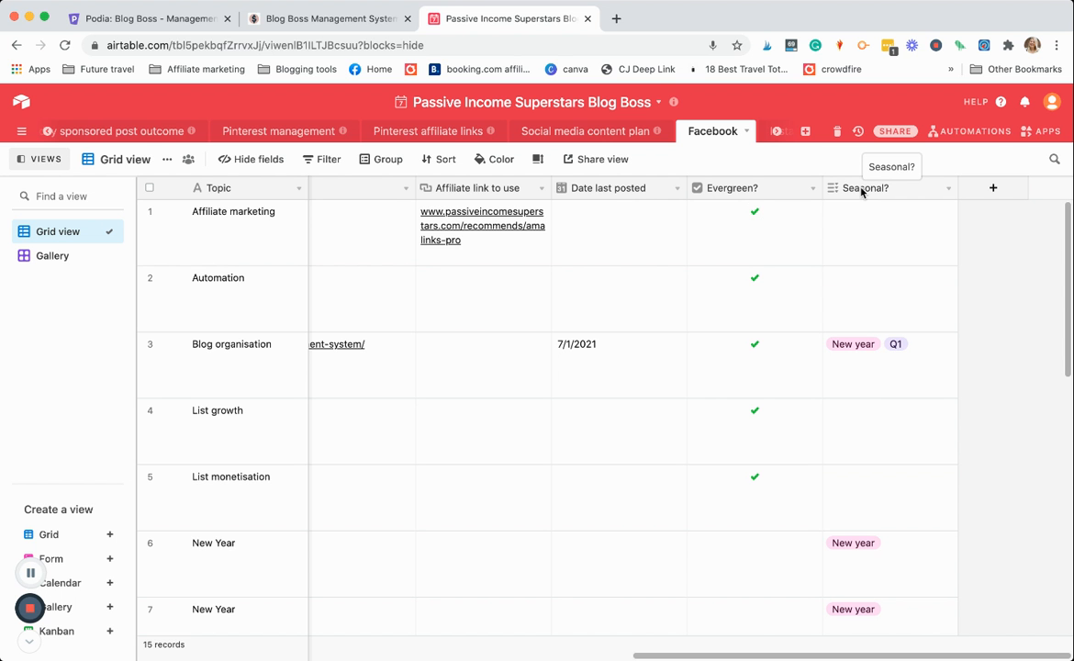
Sort the Facebook table's Grid view by Date last posted in ascending order
left_click(441, 161)
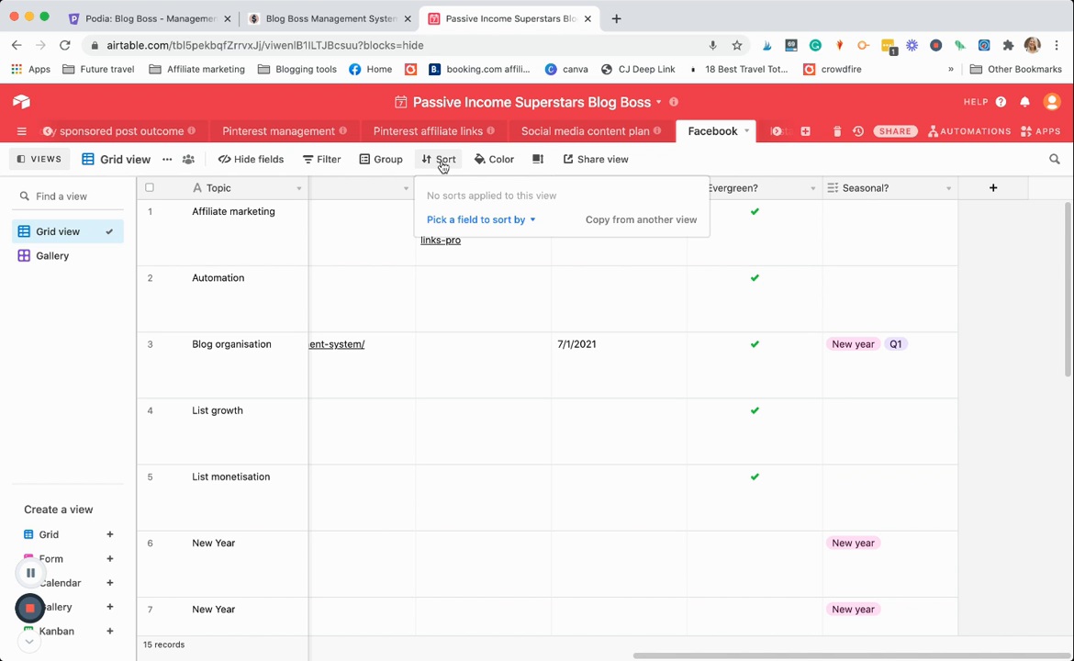
left_click(528, 221)
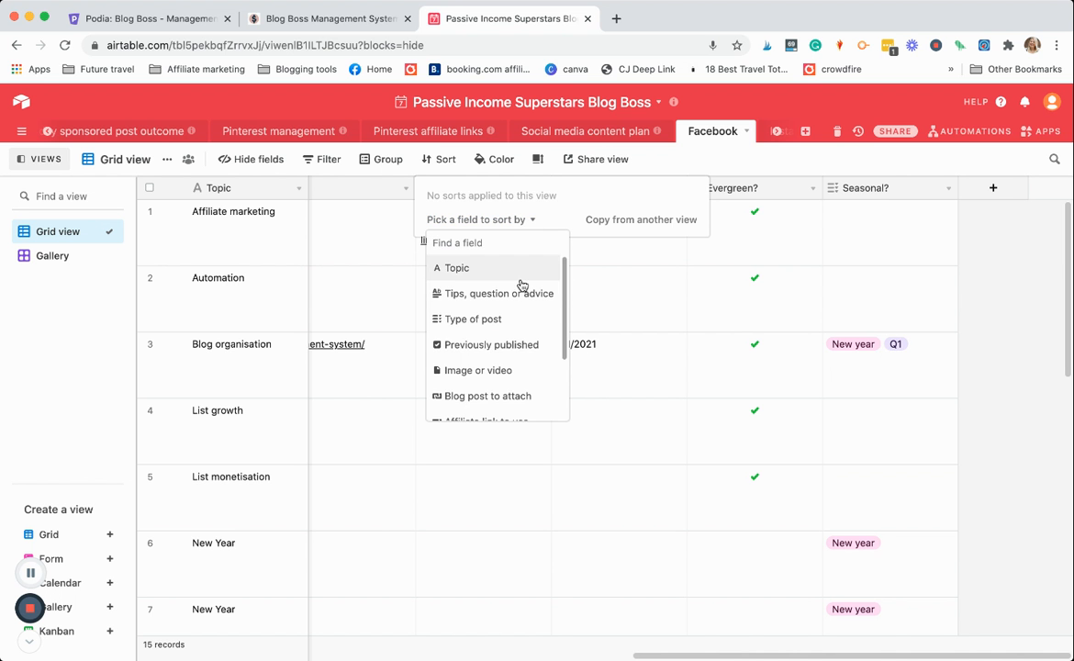
scroll(511, 357, "down", 1)
scroll(514, 359, "up", 1)
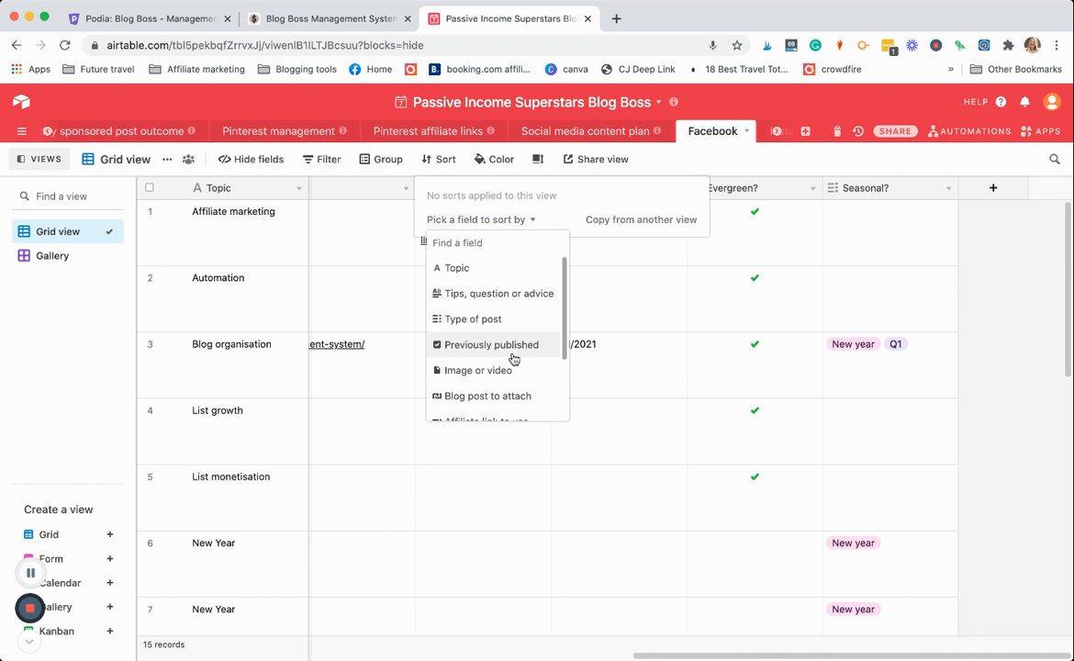
scroll(513, 358, "down", 3)
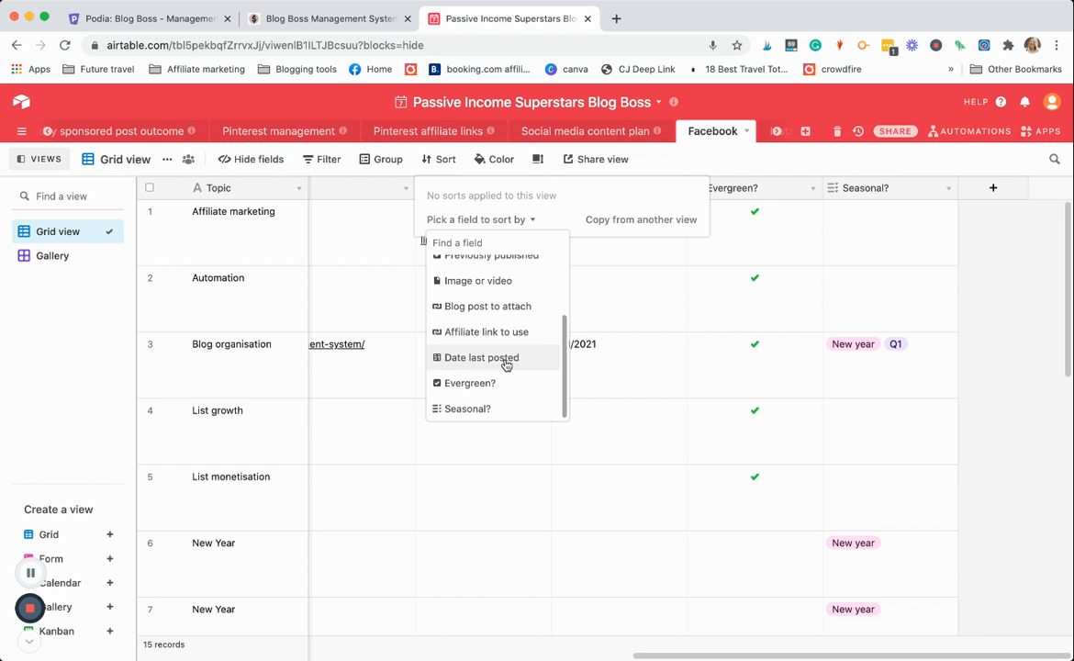
left_click(506, 363)
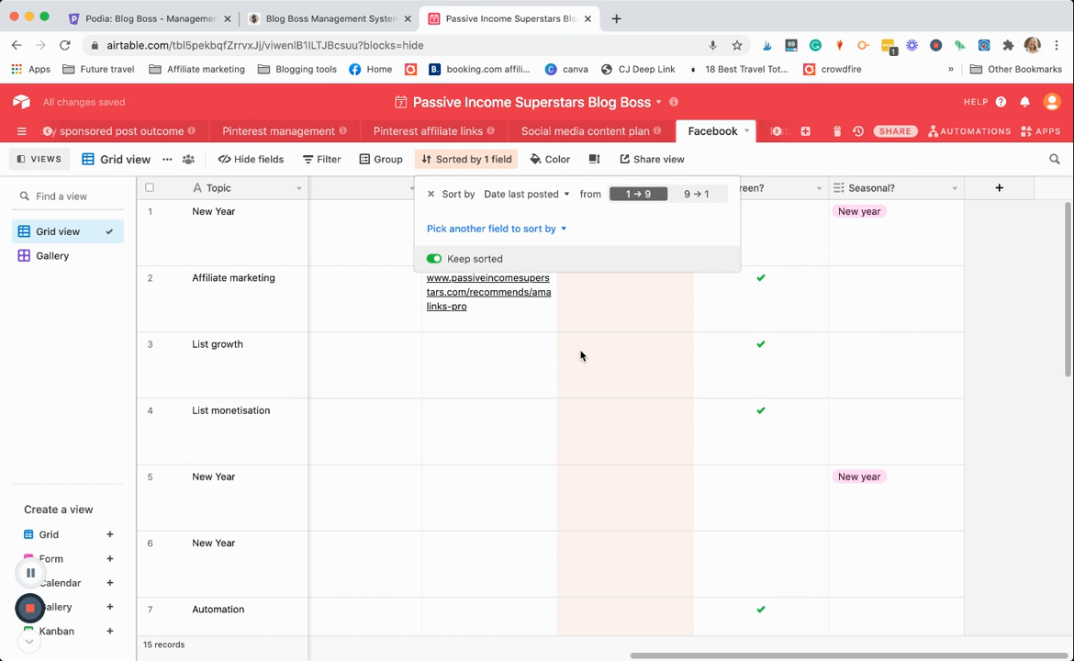
Group the Facebook table's Grid view by the Topic field in A to Z order
scroll(580, 356, "right", 1)
scroll(580, 355, "left", 3)
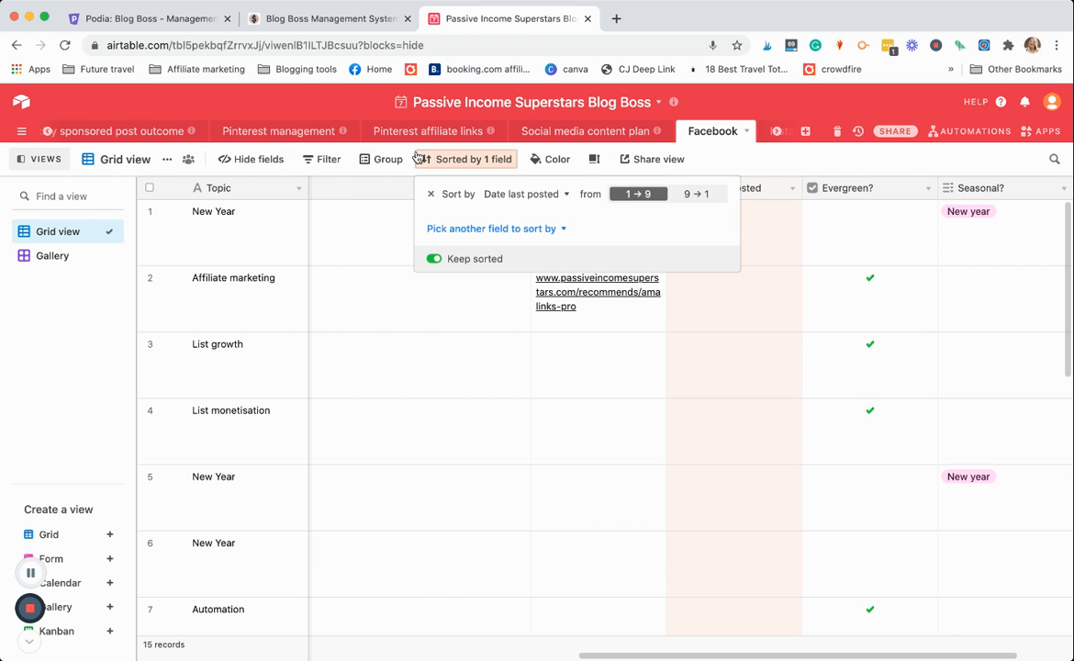
left_click(388, 161)
left_click(416, 221)
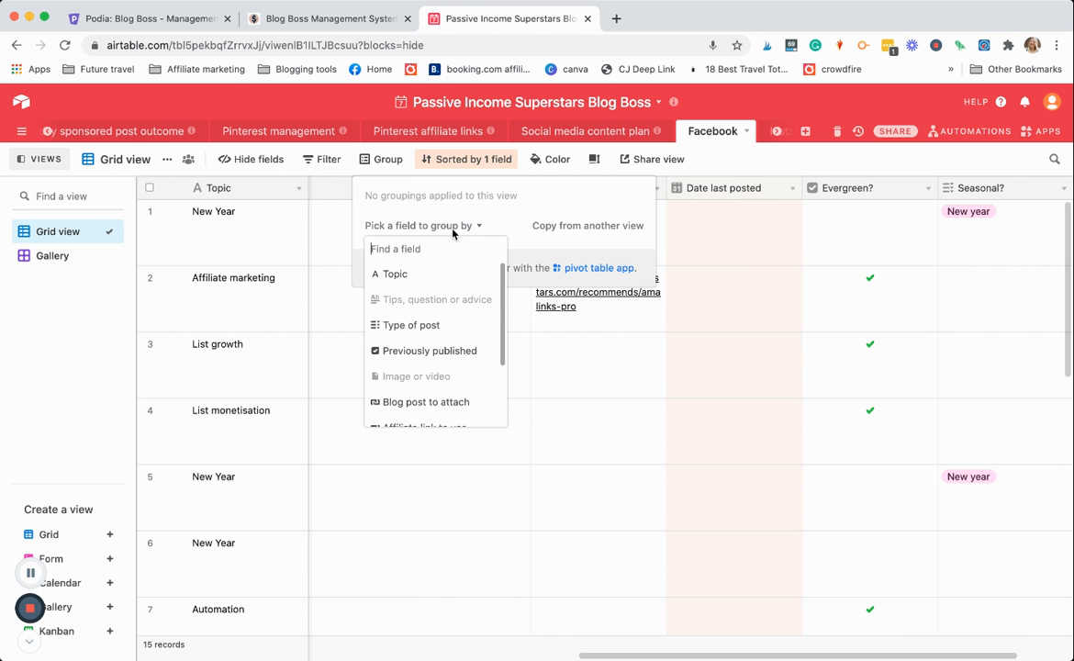
left_click(406, 274)
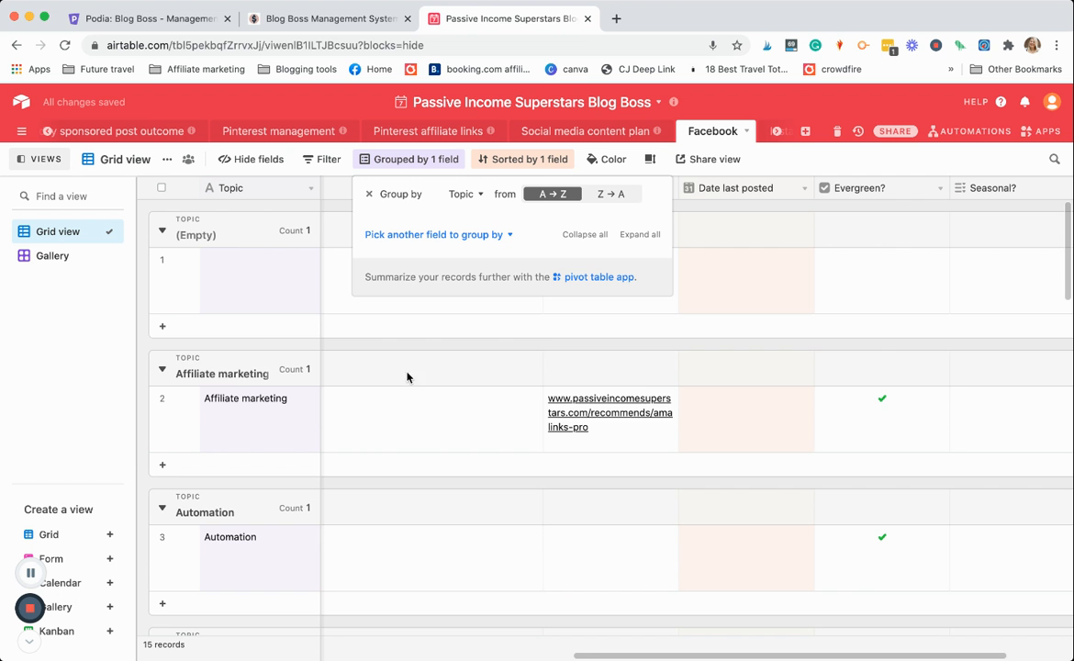
Look through the topic groups in the Facebook table and examine the questions and post types in the New Year group
scroll(385, 440, "down", 5)
scroll(385, 440, "left", 3)
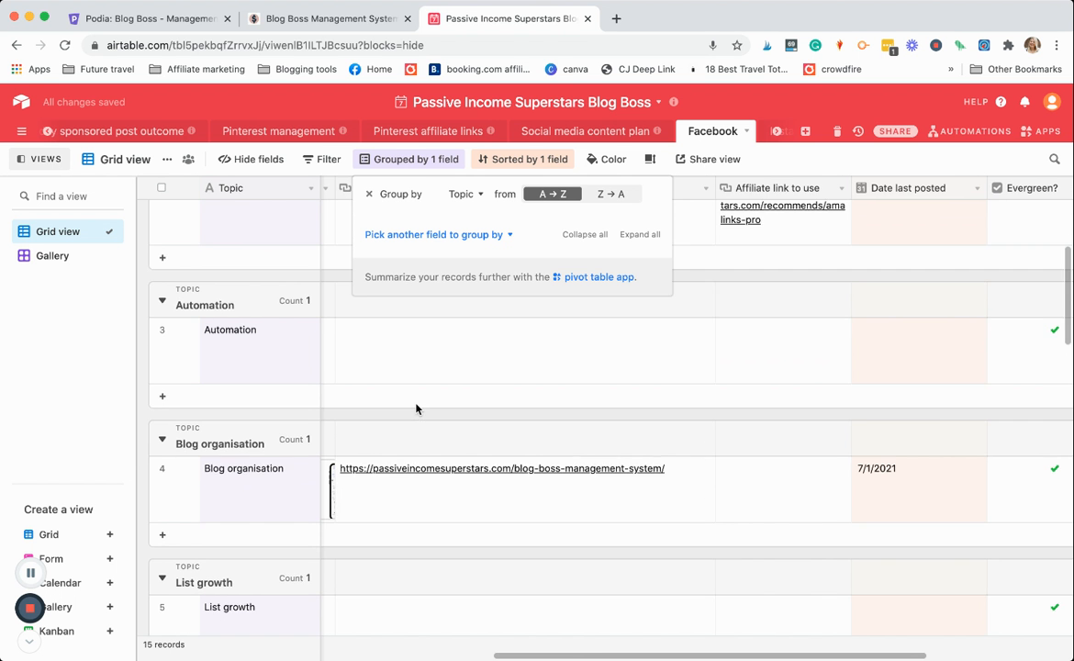
scroll(297, 505, "down", 10)
scroll(297, 505, "left", 2)
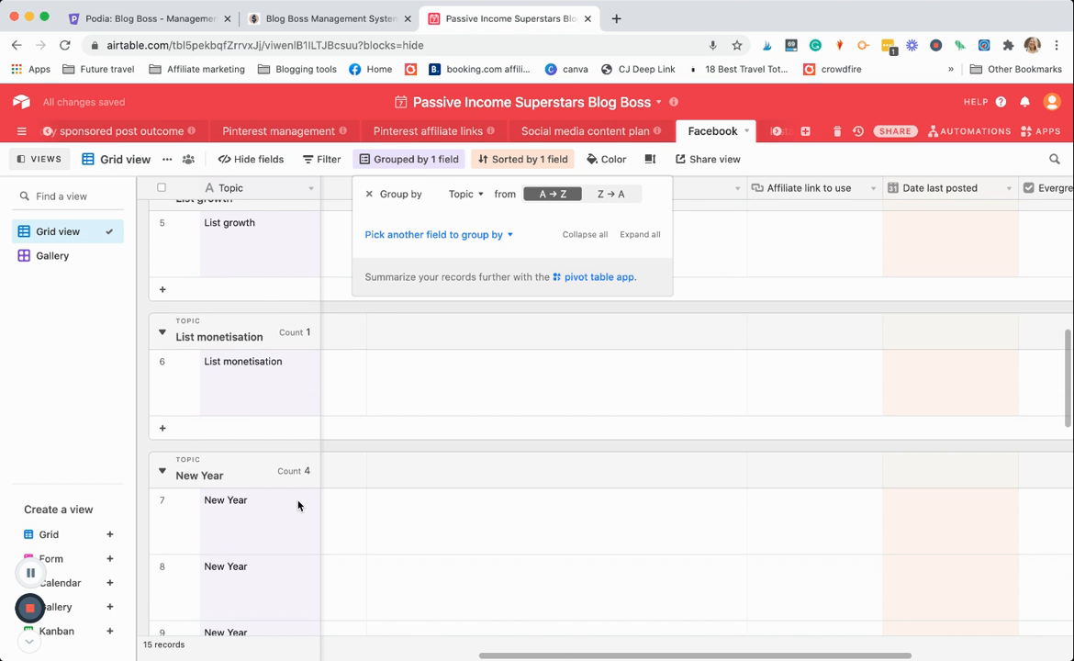
scroll(367, 378, "up", 1)
scroll(367, 378, "left", 5)
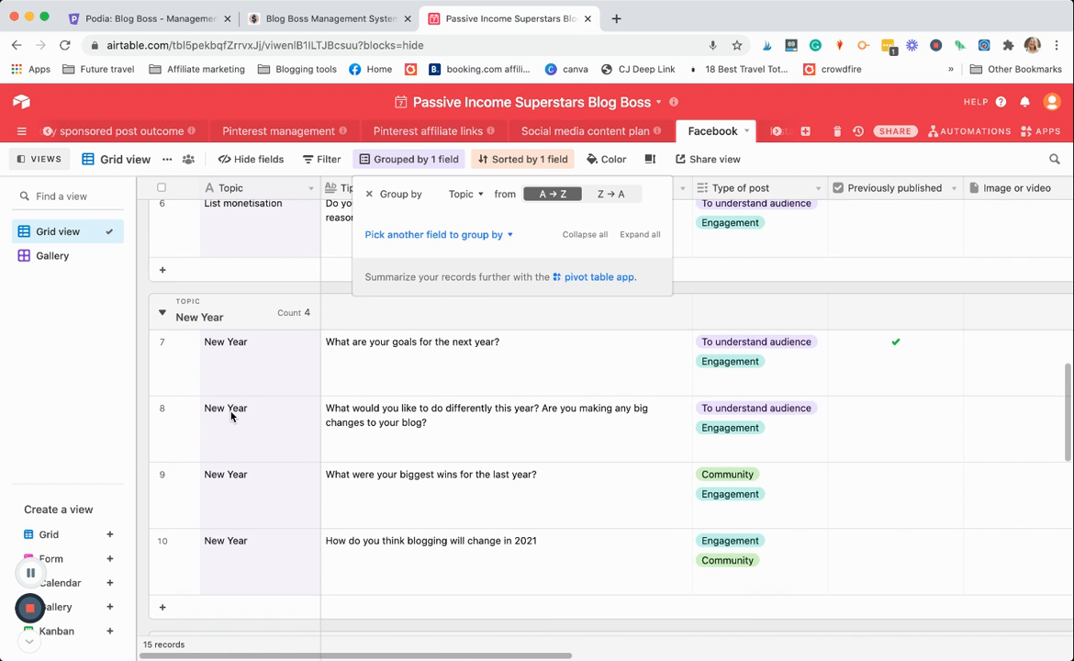
scroll(232, 413, "down", 2)
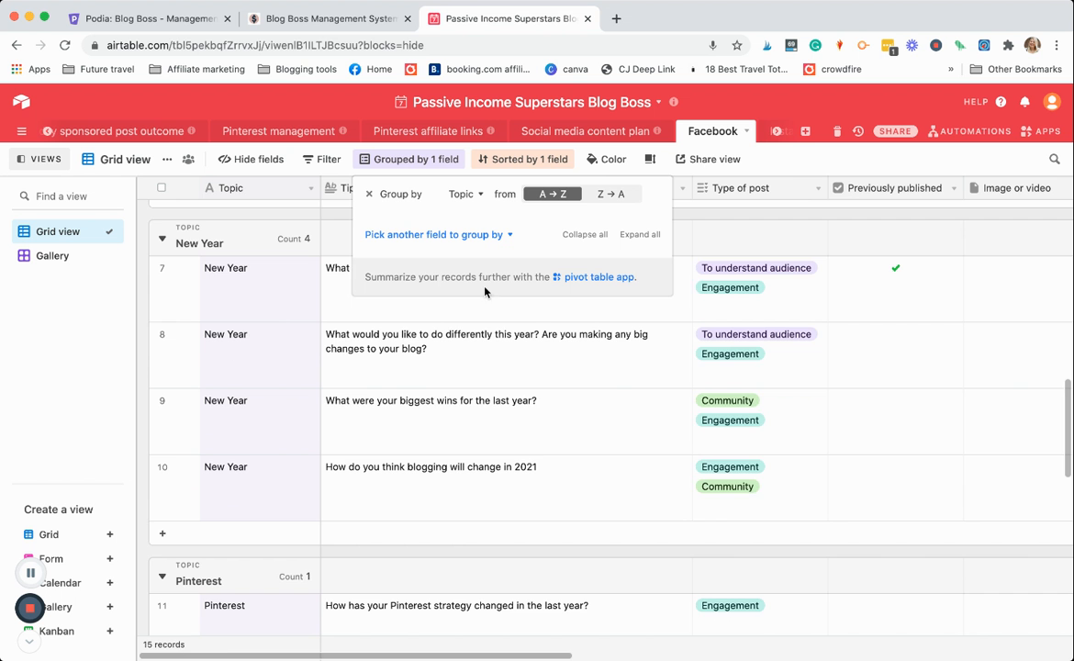
scroll(298, 360, "up", 2)
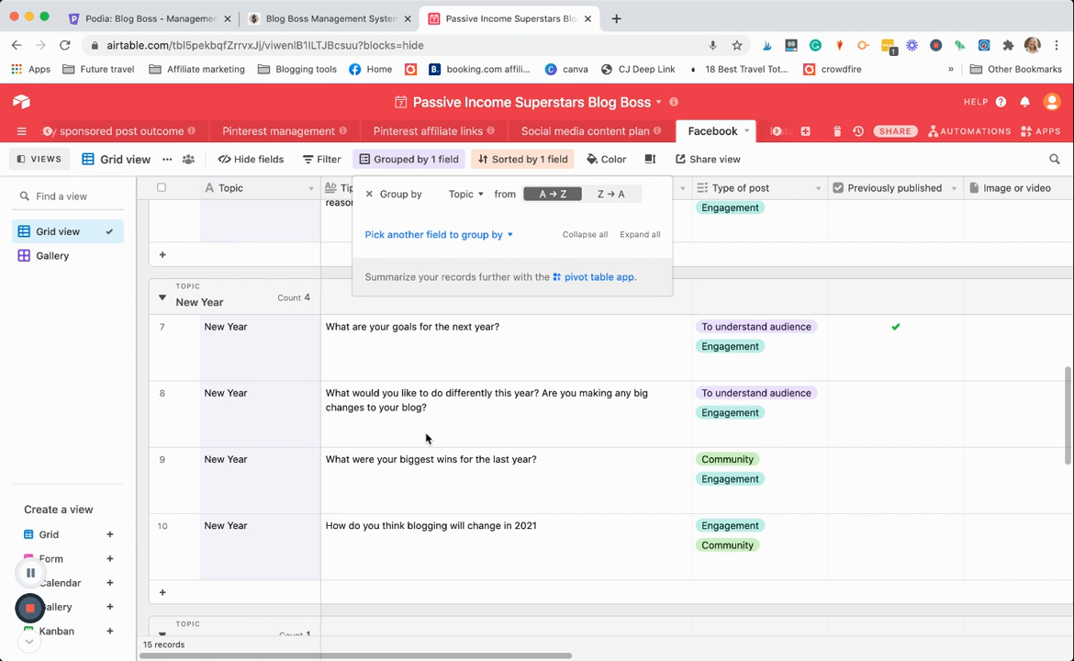
Open the Blogging expenditures table and review its columns from Expenditure and the monthly amounts through to Upload receipts here
scroll(641, 138, "right", 1)
scroll(638, 138, "right", 10)
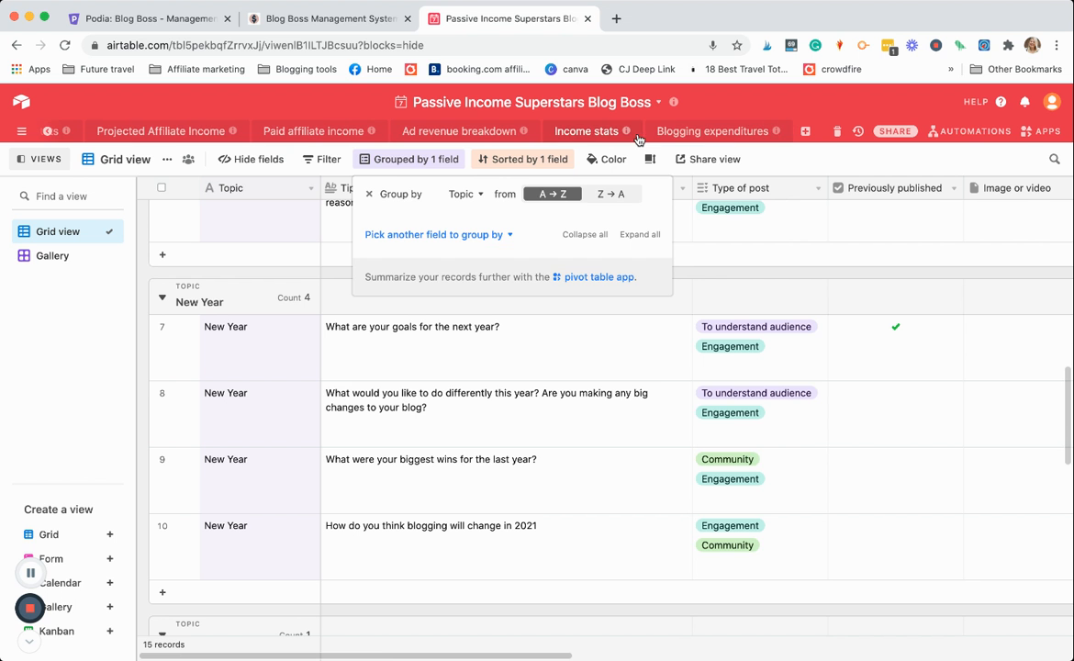
left_click(705, 132)
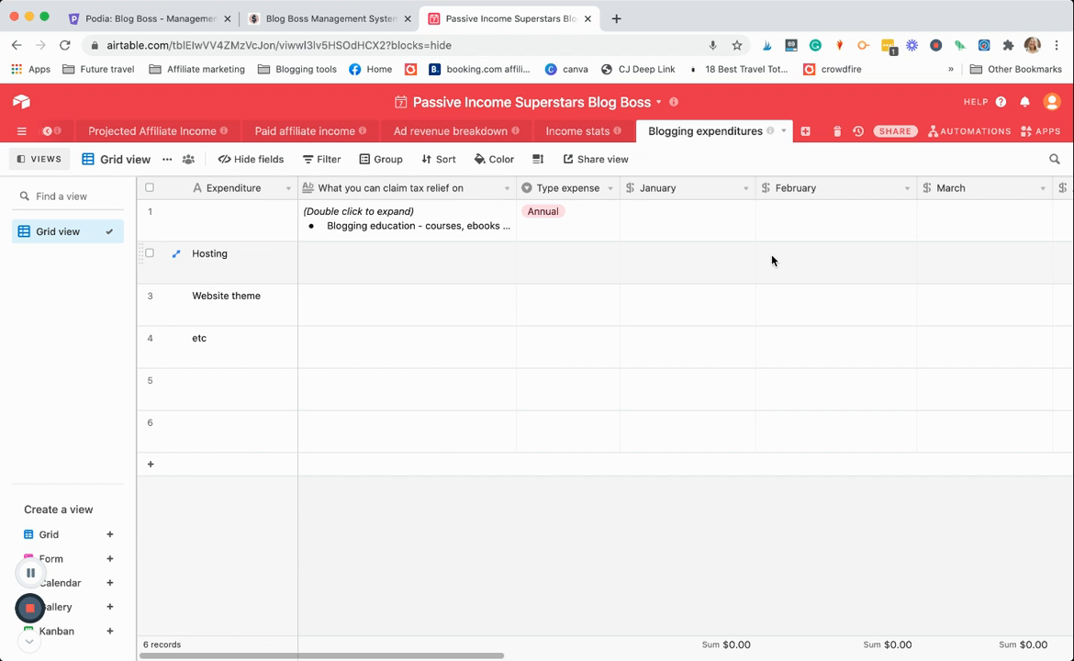
scroll(771, 260, "right", 8)
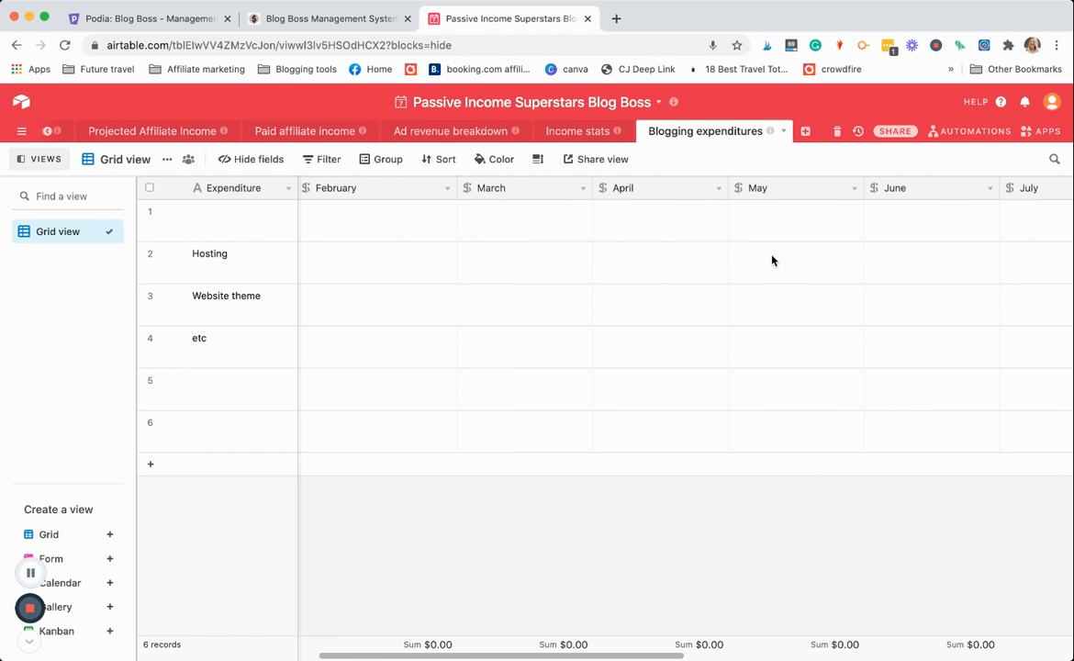
scroll(772, 261, "left", 8)
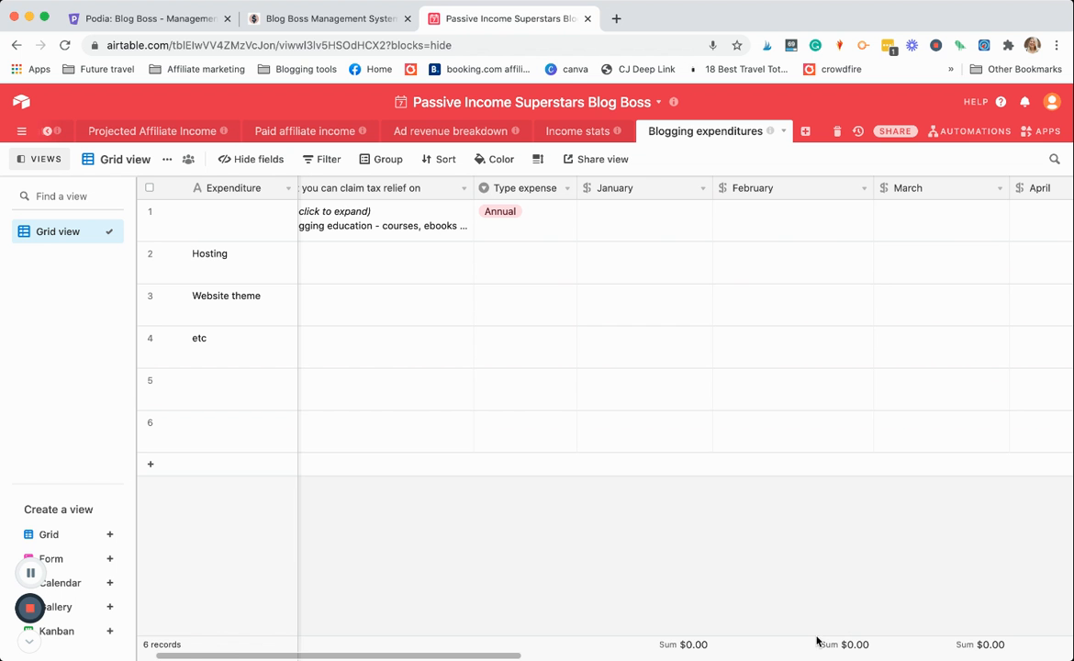
scroll(977, 373, "right", 8)
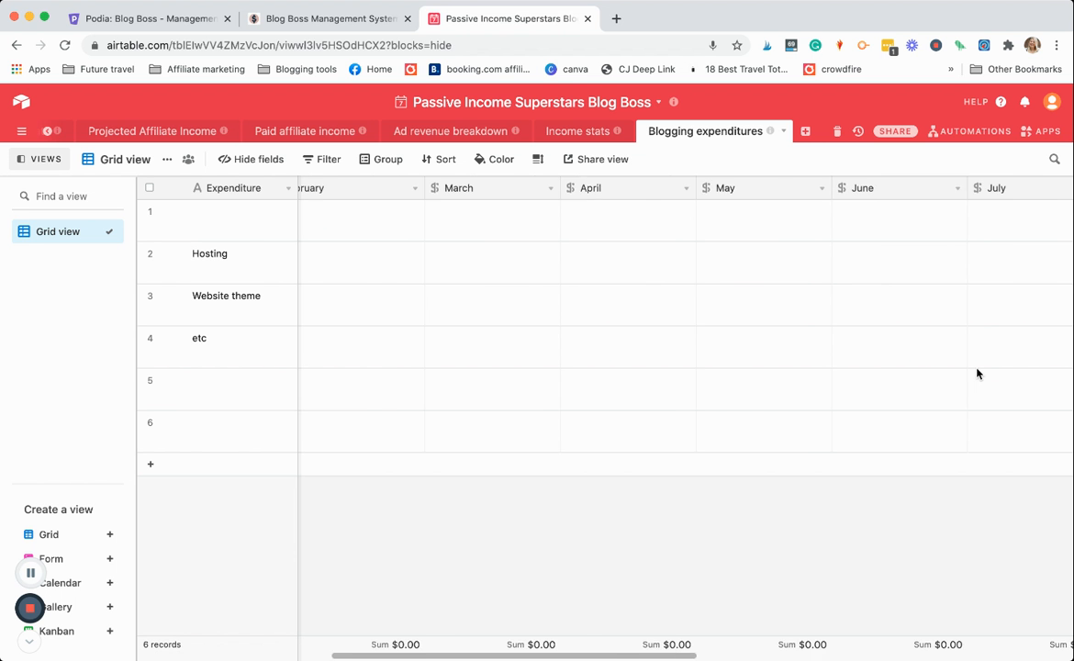
scroll(977, 372, "right", 8)
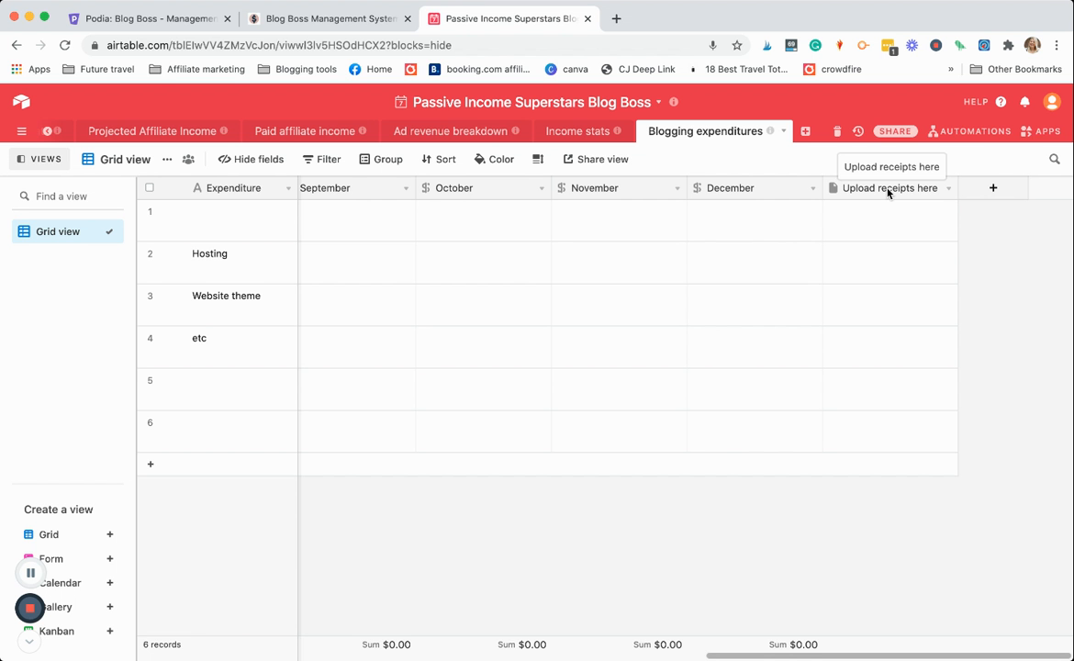
scroll(887, 192, "left", 15)
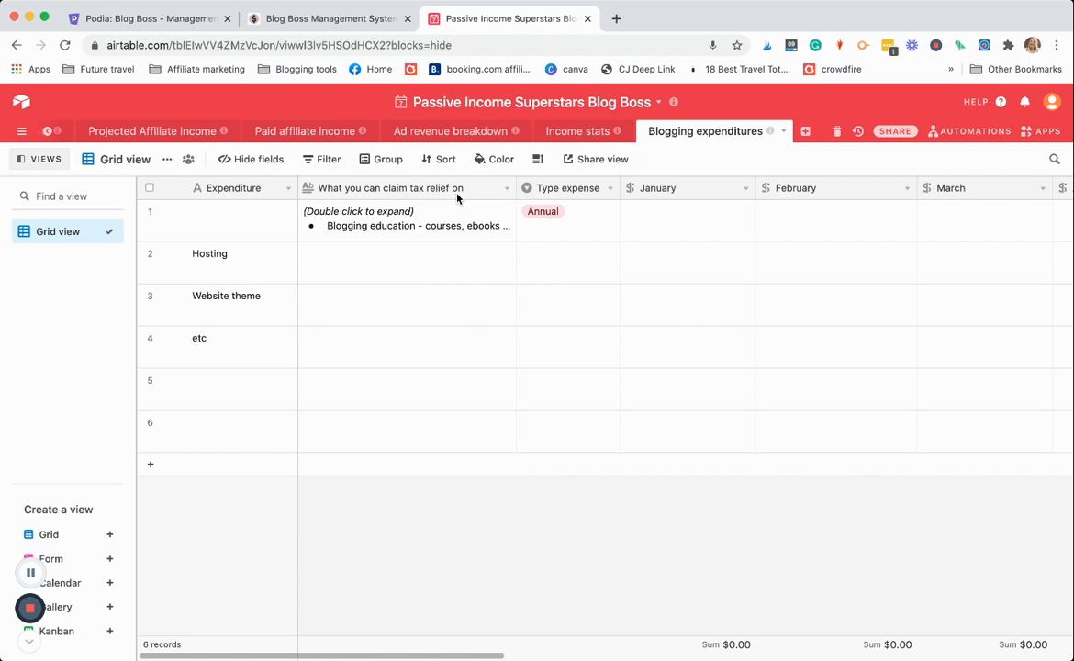
Expand the first record's What you can claim tax relief on note, read it through, and leave the cell
left_click(338, 211)
scroll(363, 255, "down", 10)
scroll(399, 281, "down", 12)
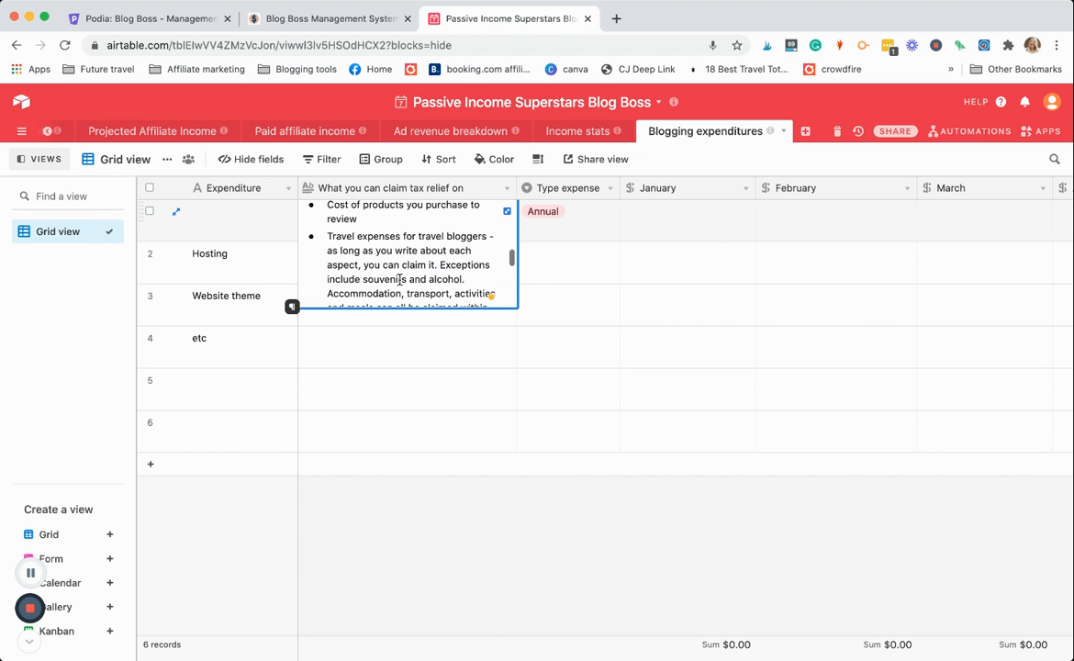
scroll(399, 280, "down", 3)
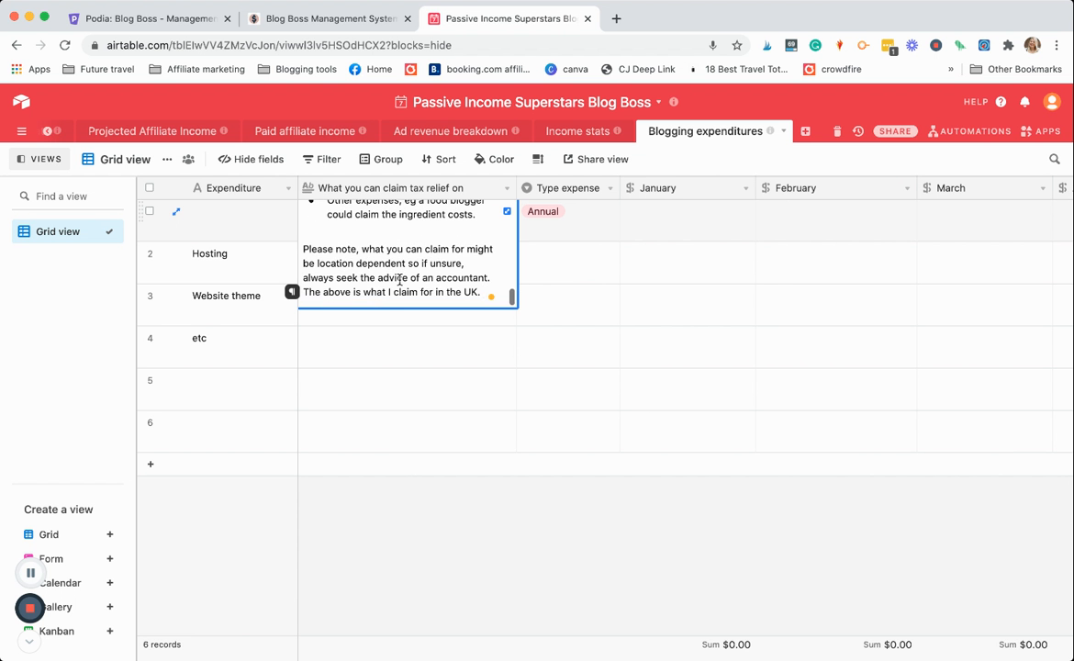
scroll(400, 280, "up", 10)
scroll(399, 280, "up", 10)
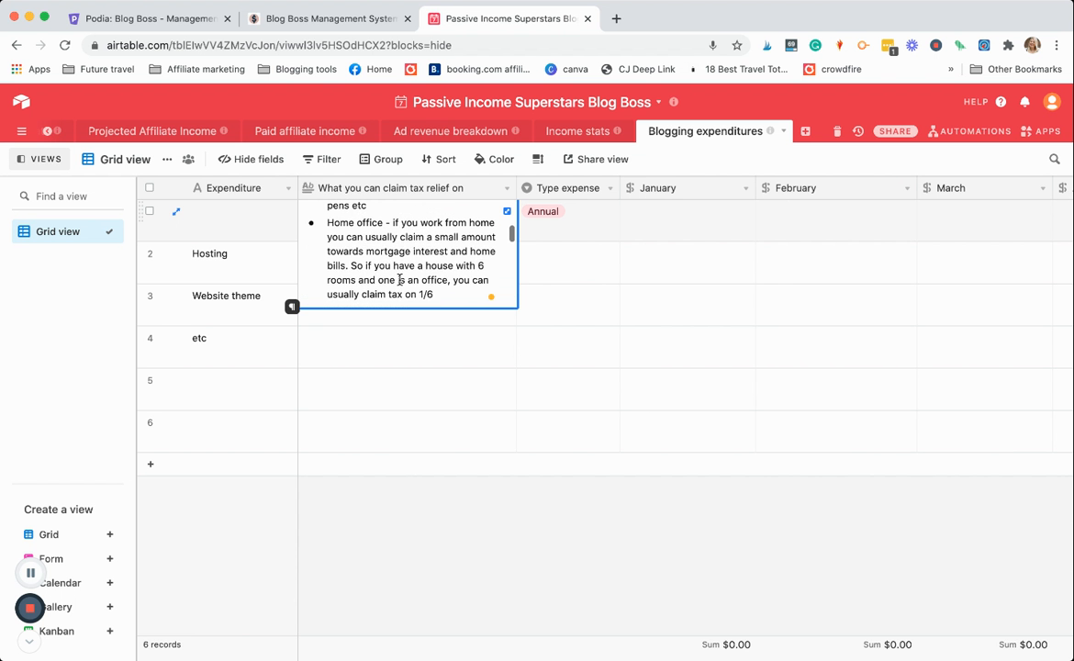
left_click(573, 292)
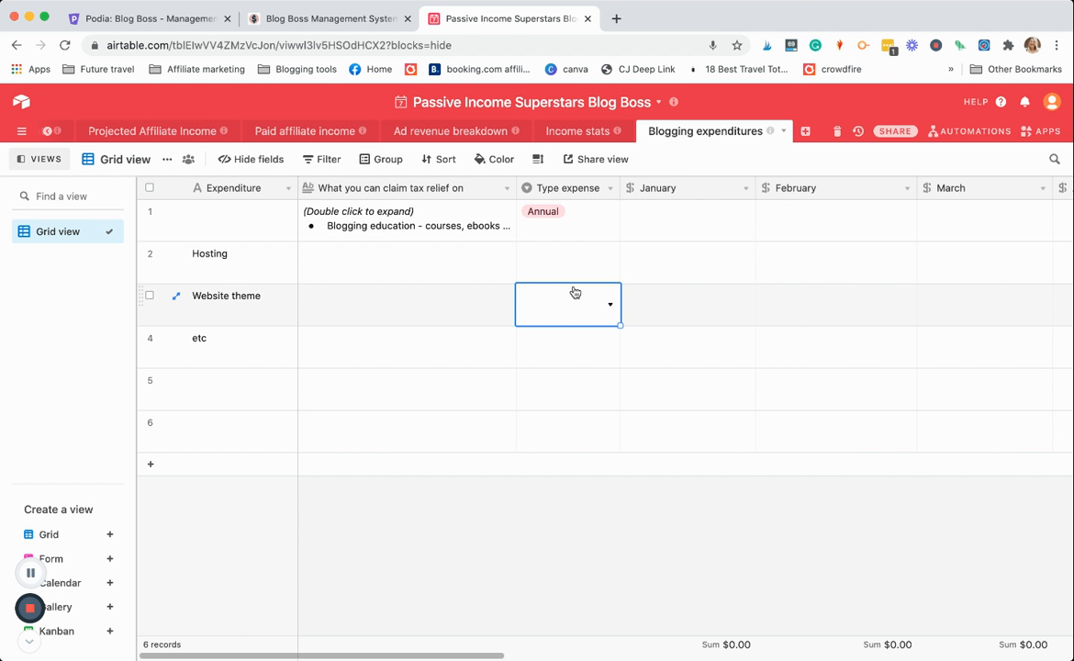
Open the Affiliate product tracker table to view its monthly click-through and sales columns
scroll(306, 133, "left", 5)
scroll(306, 133, "left", 10)
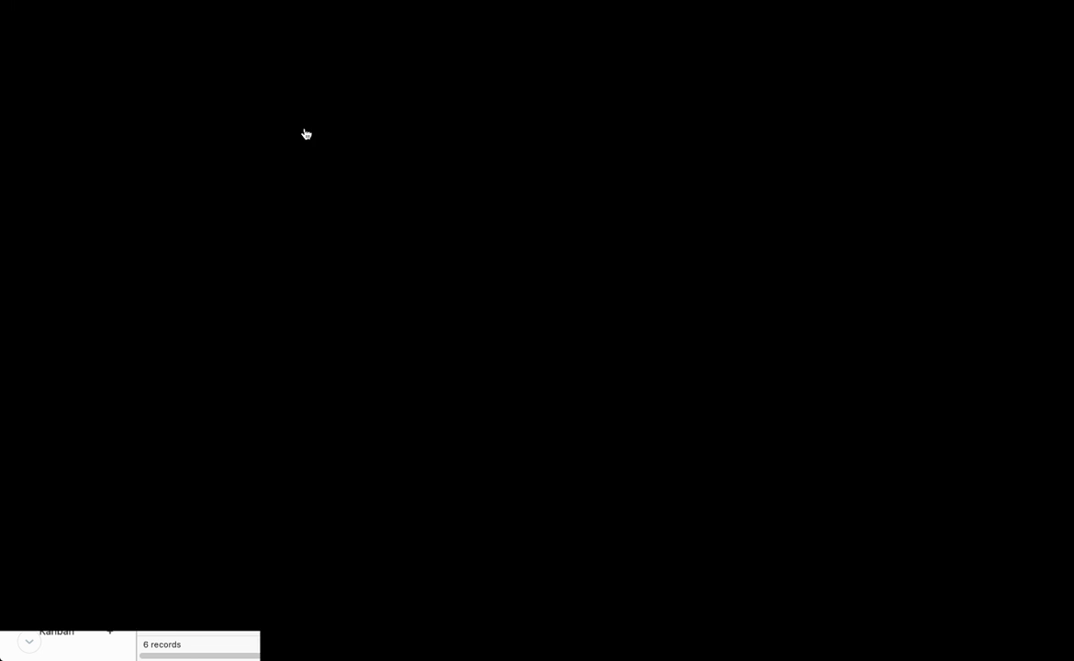
scroll(306, 133, "left", 3)
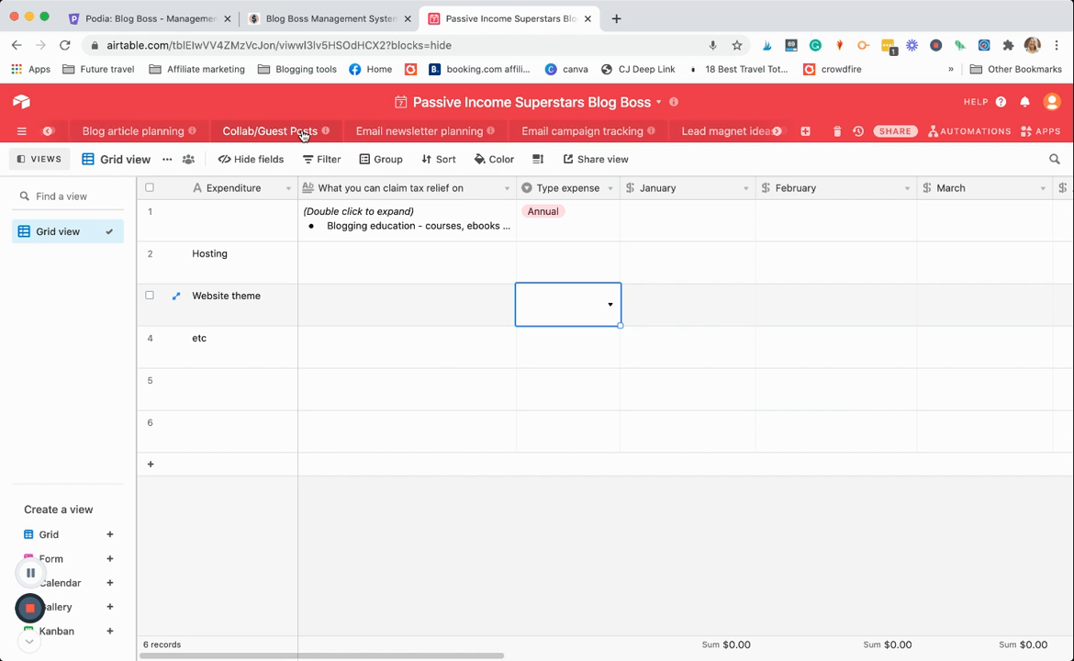
scroll(305, 133, "left", 8)
scroll(303, 133, "left", 10)
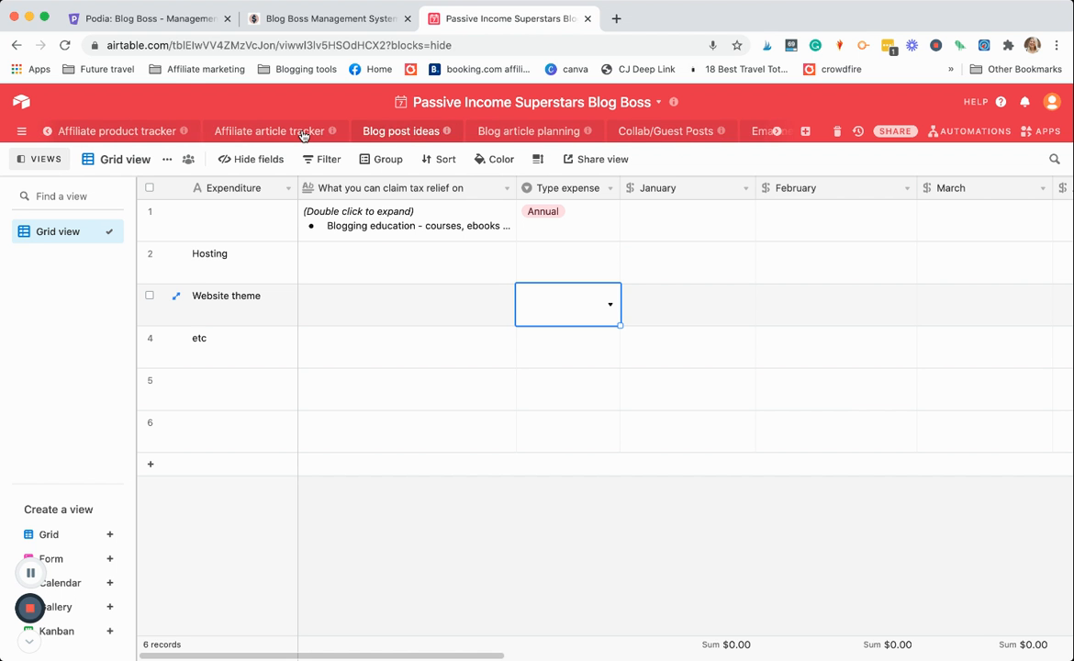
left_click(227, 130)
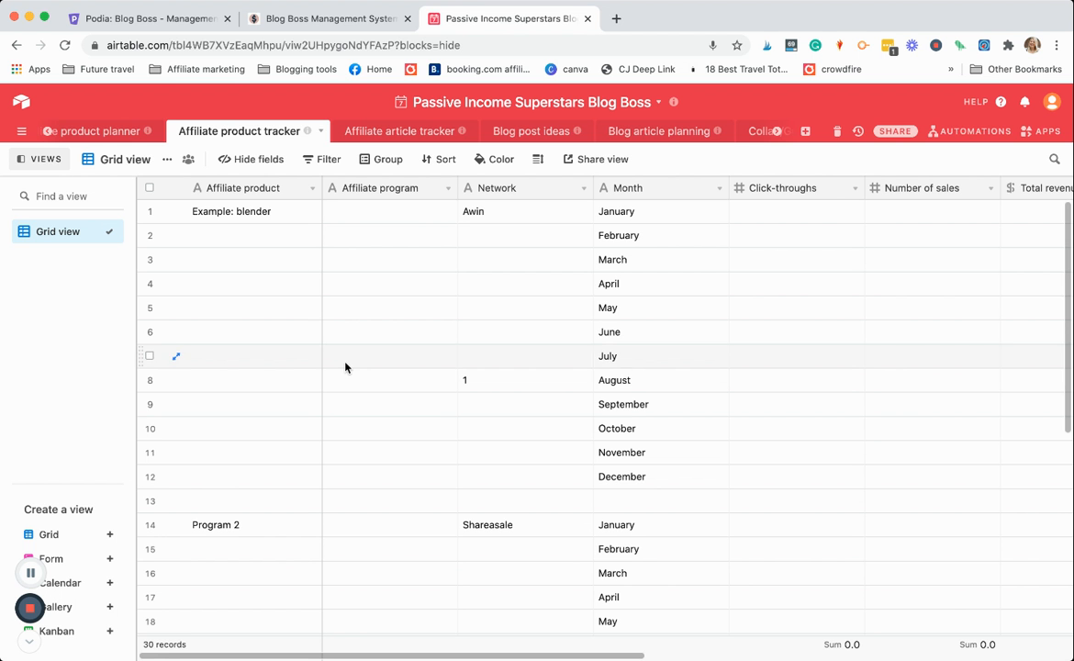
Open the Affiliate product planner table, expand the Example product - blender record, and review its program details and problems solved
left_click(99, 131)
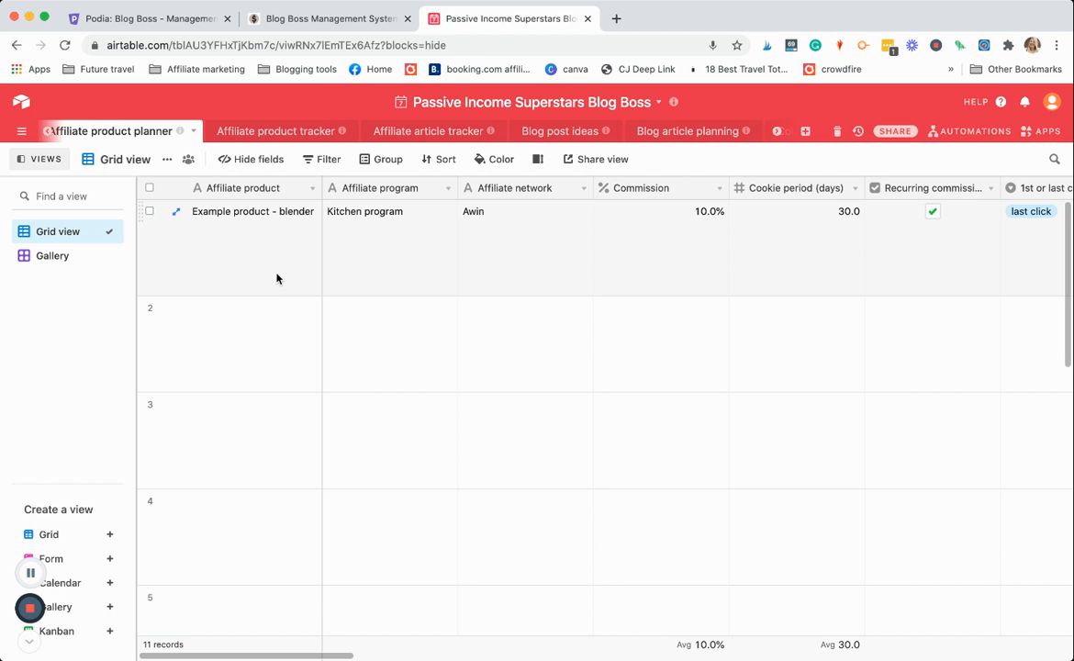
left_click(174, 214)
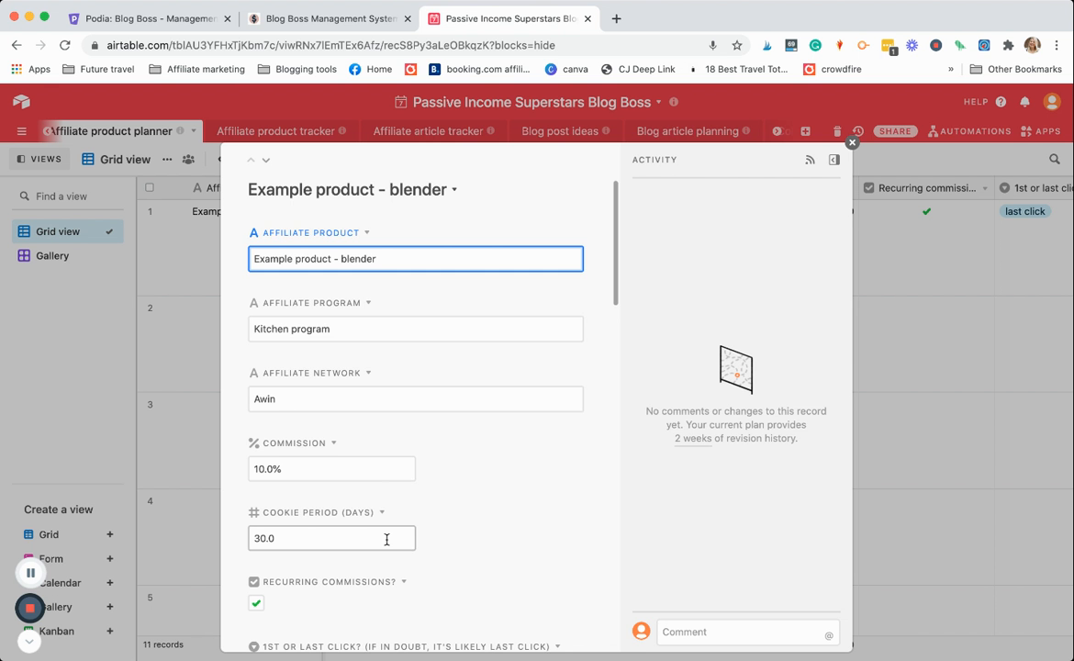
scroll(386, 540, "down", 5)
scroll(386, 540, "down", 3)
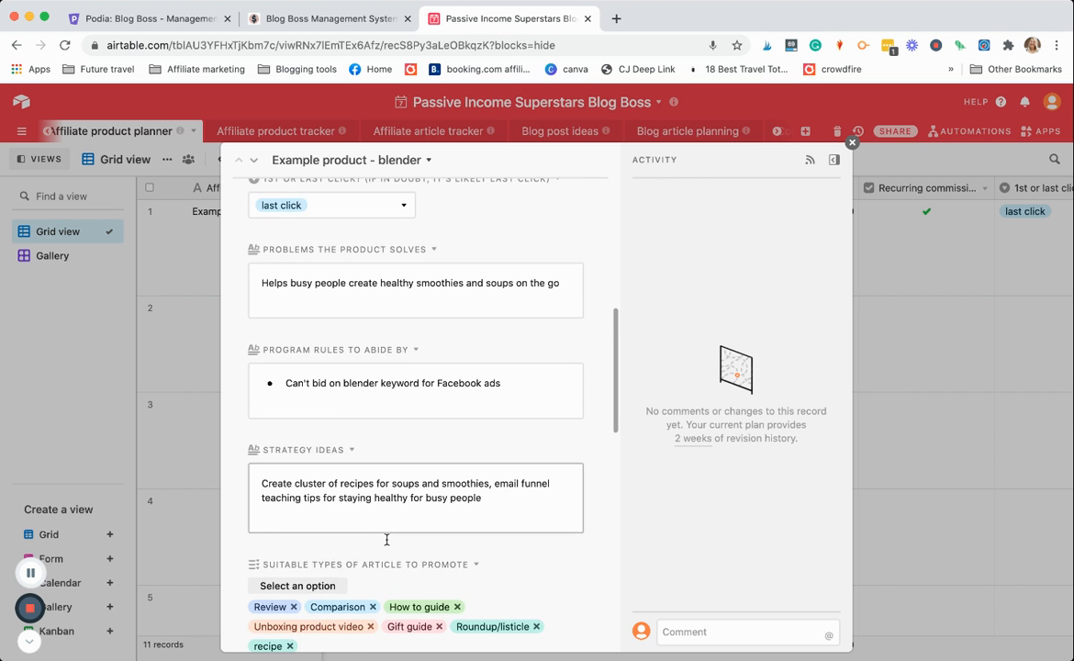
scroll(387, 539, "down", 1)
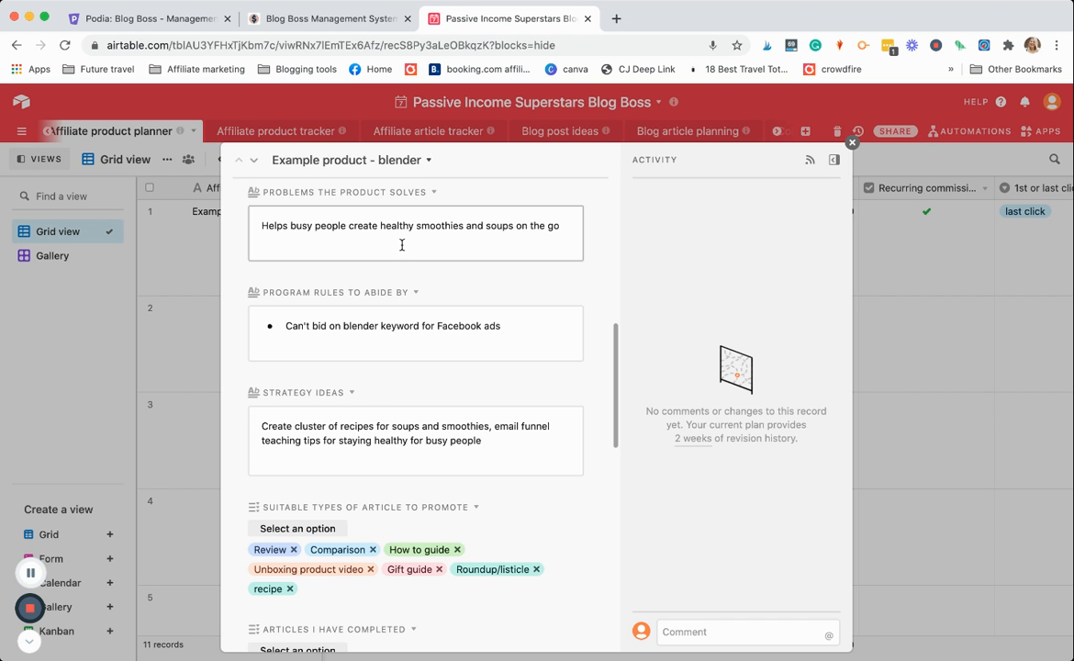
Review the blender record's program rules, strategy ideas, suitable article types, completed articles, and Pinterest and email funnel checkboxes
scroll(401, 245, "down", 3)
scroll(412, 354, "up", 1)
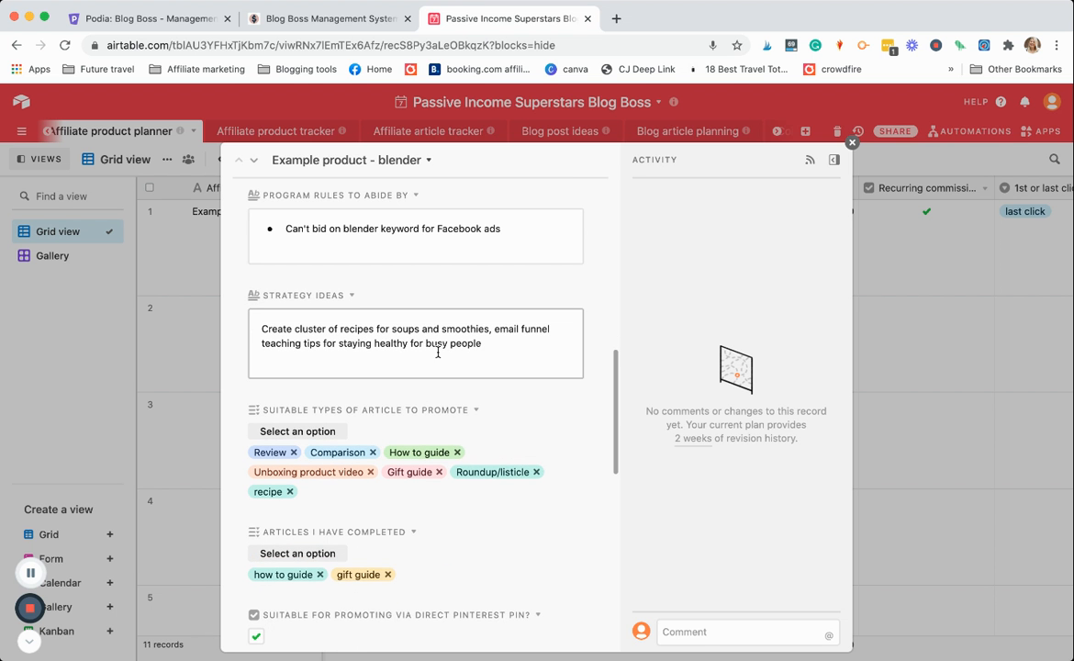
scroll(438, 353, "down", 2)
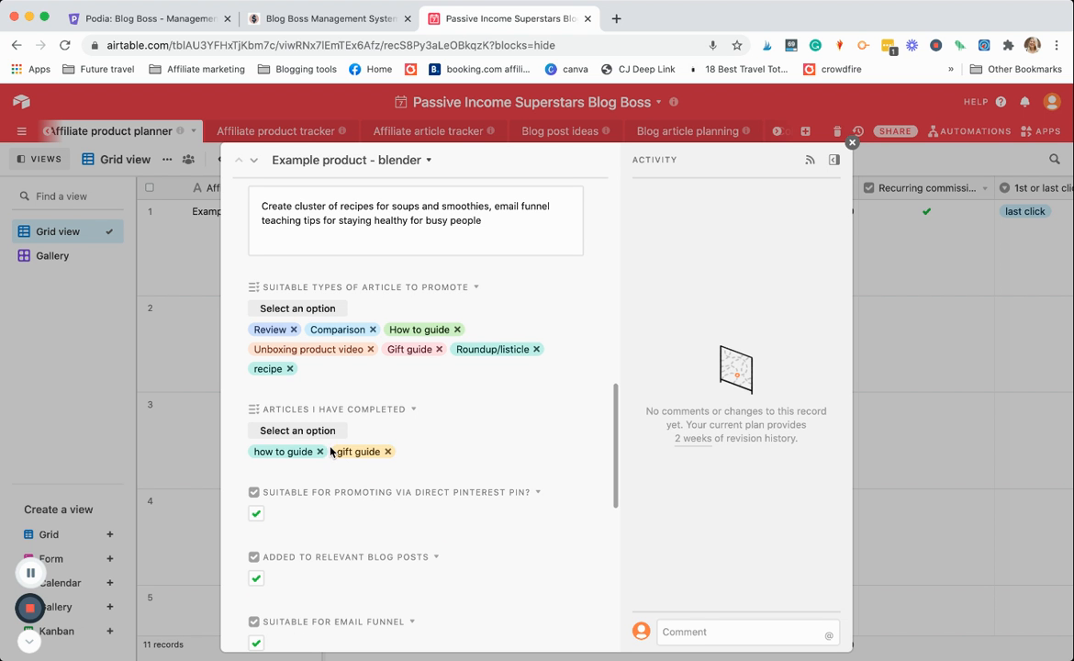
scroll(436, 459, "down", 3)
scroll(436, 459, "down", 3)
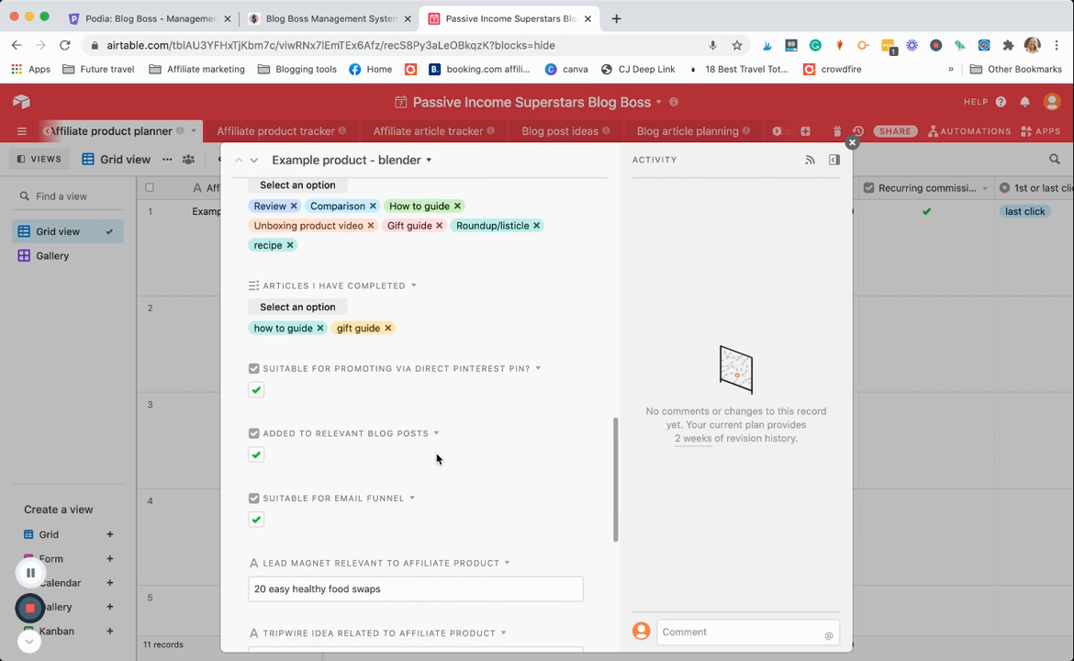
Review the blender record's lead magnet, tripwire idea, specific blog posts to write, and link to the affiliate product tracker
scroll(437, 458, "down", 1)
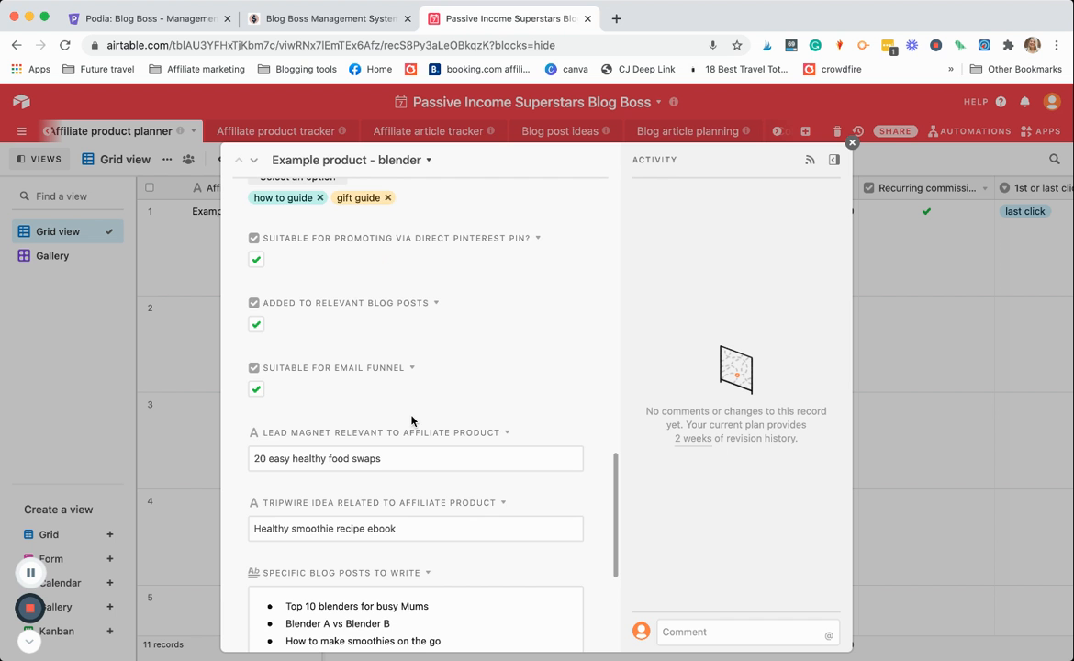
scroll(411, 420, "down", 5)
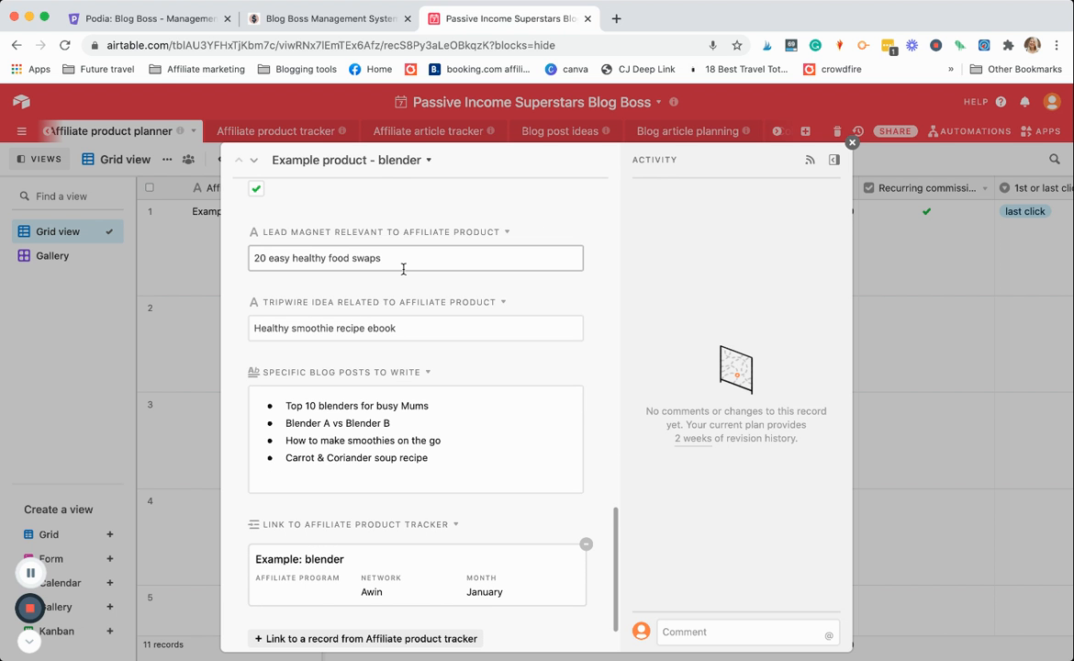
scroll(369, 458, "down", 2)
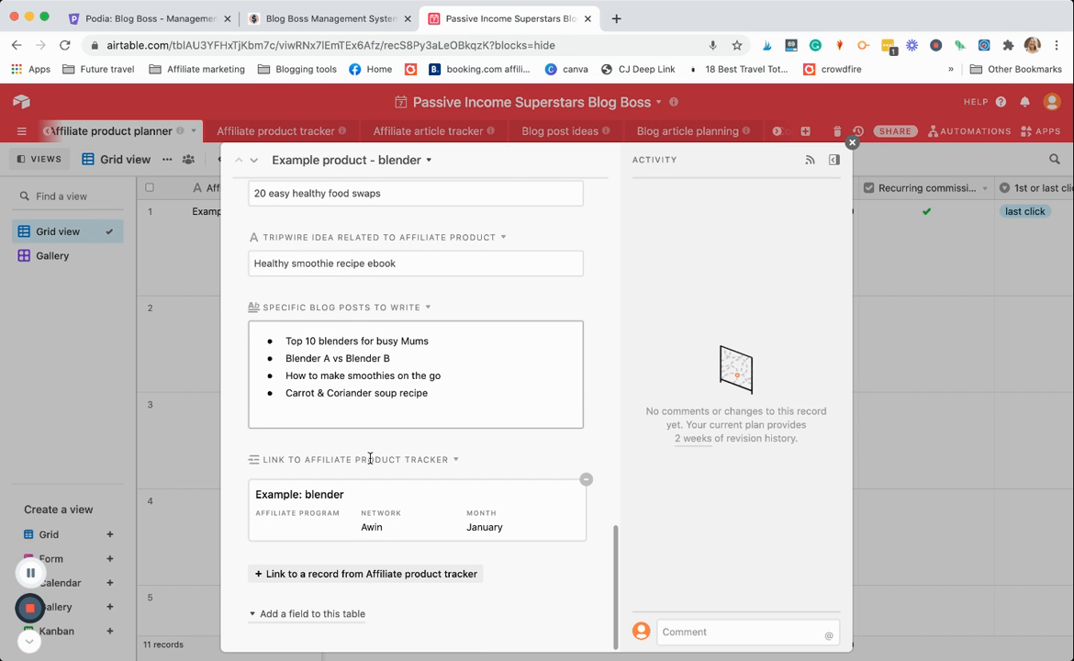
Open the linked Example: blender tracker record and review its fields from click-throughs and sales to the amount paid out
left_click(290, 506)
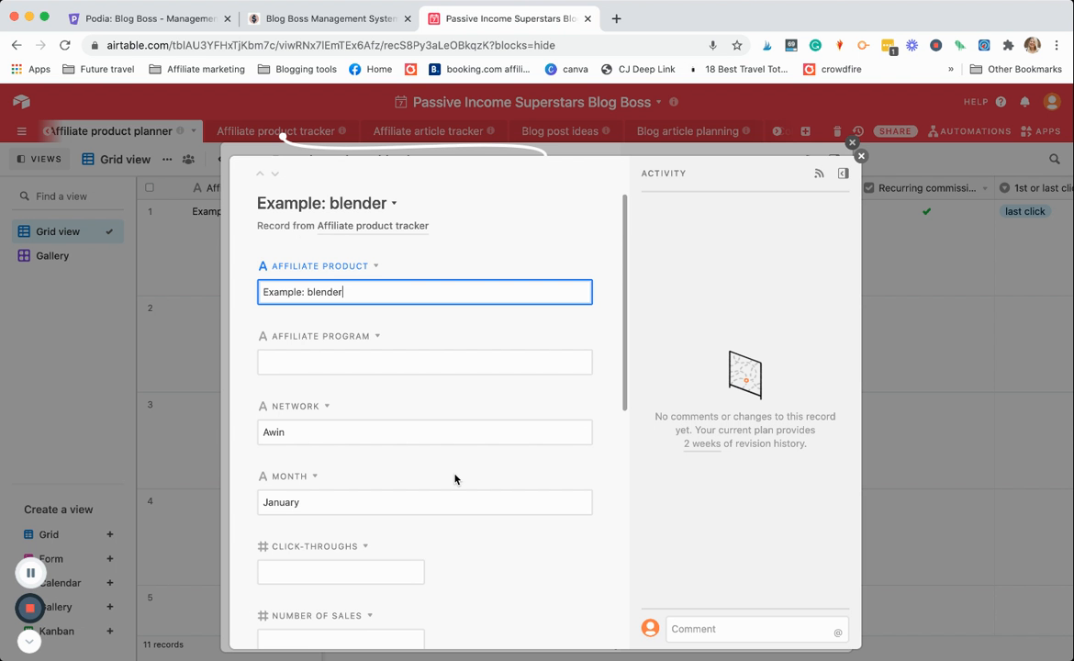
scroll(455, 478, "down", 5)
scroll(455, 478, "down", 3)
scroll(454, 479, "up", 2)
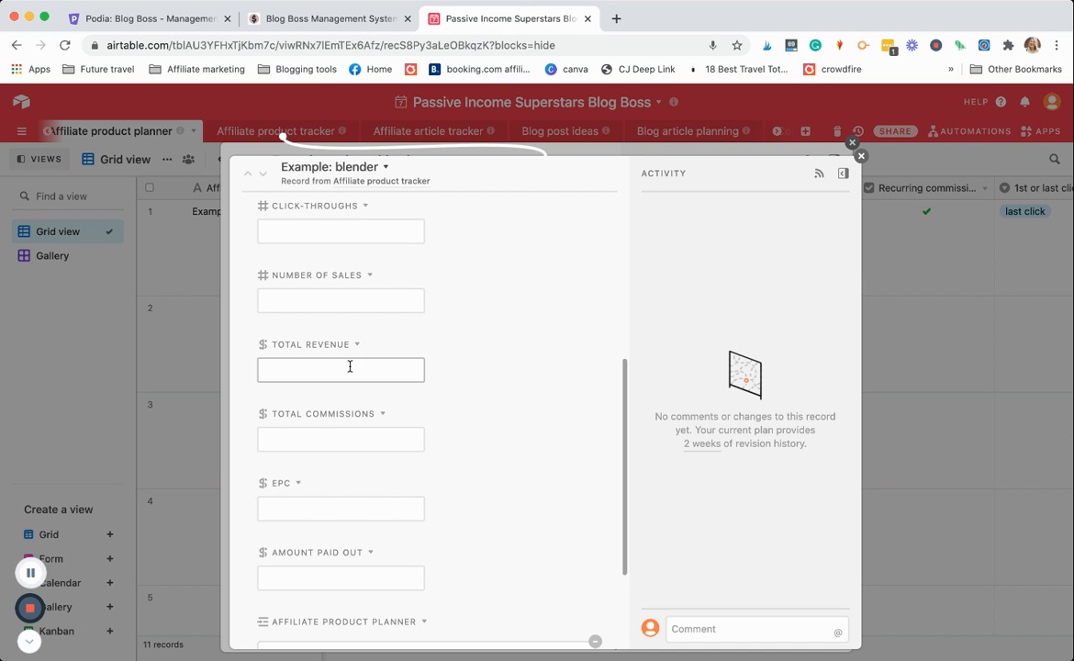
Close the linked blender tracker and planner records and open the Educational resources (contains affiliate links) table
left_click(785, 151)
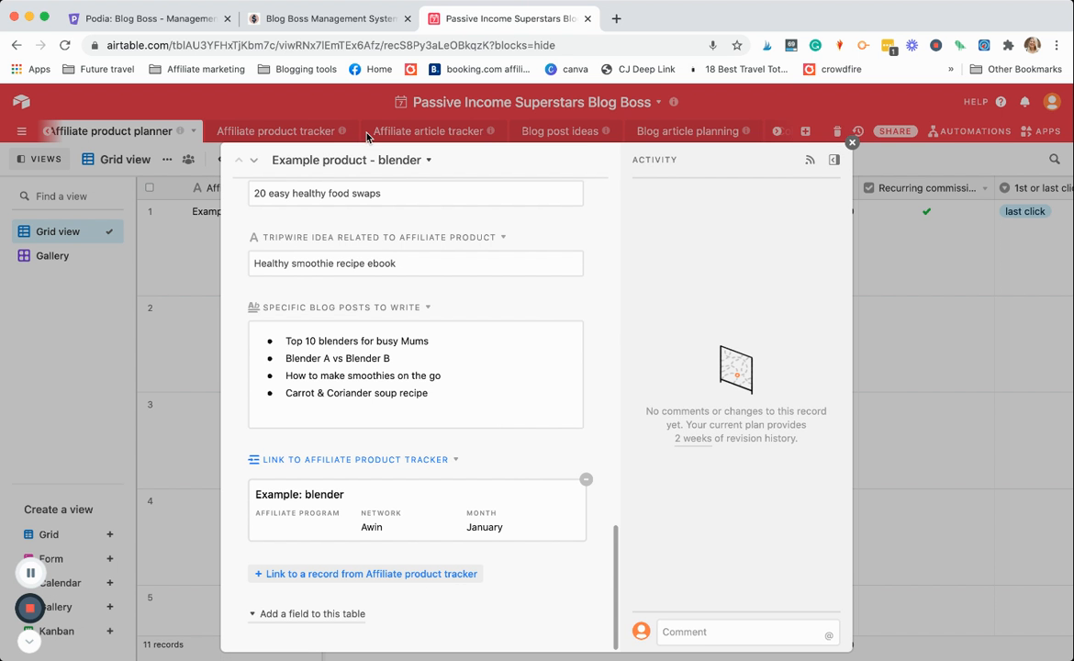
left_click(852, 144)
scroll(284, 134, "left", 5)
scroll(284, 134, "left", 10)
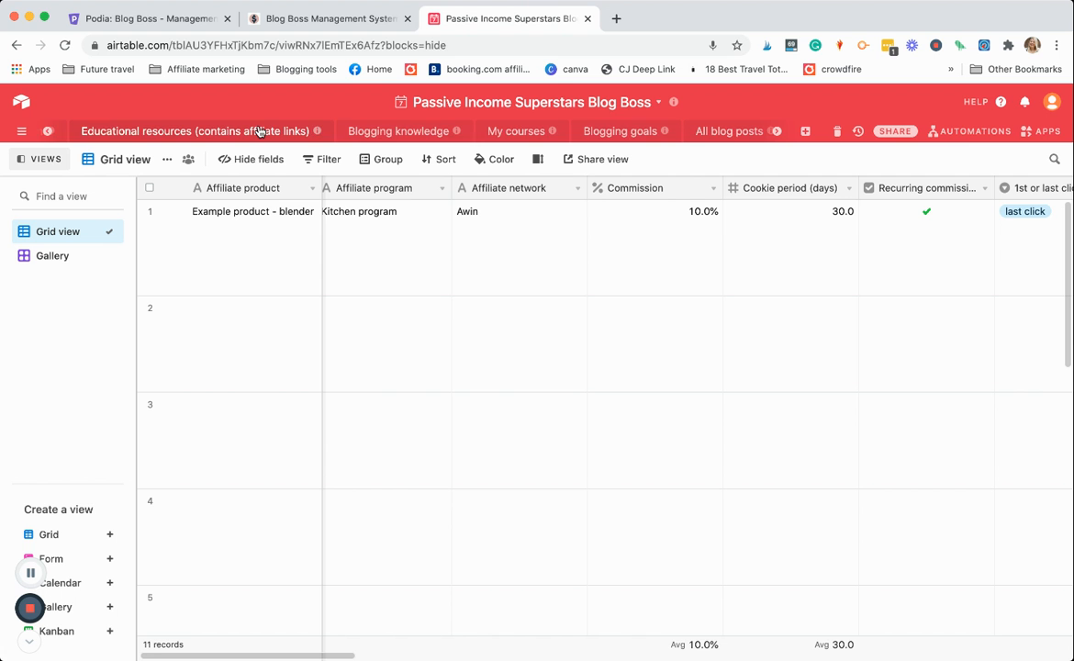
scroll(259, 132, "left", 4)
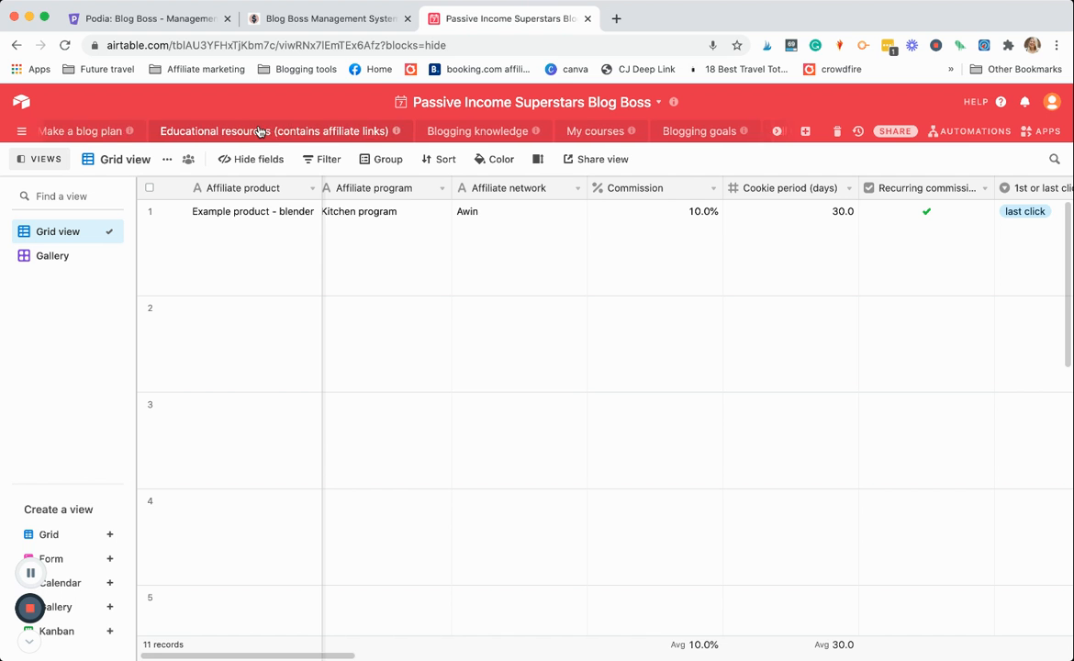
left_click(331, 134)
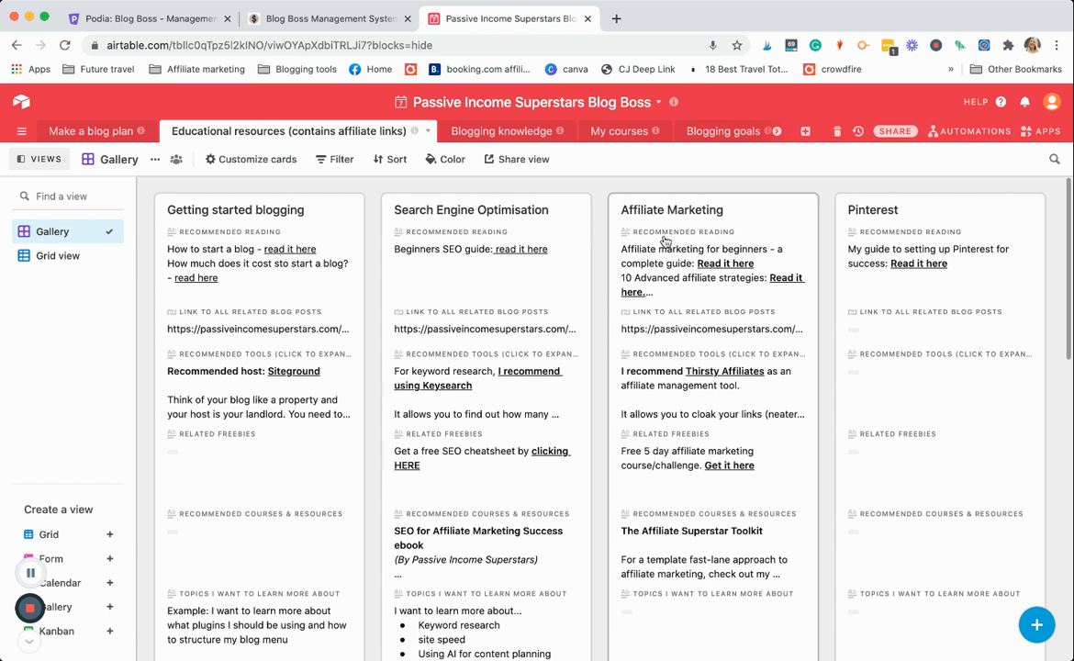
Expand the Affiliate Marketing record, review its recommended reading, related blog posts link and recommended tools, and close it
left_click(664, 241)
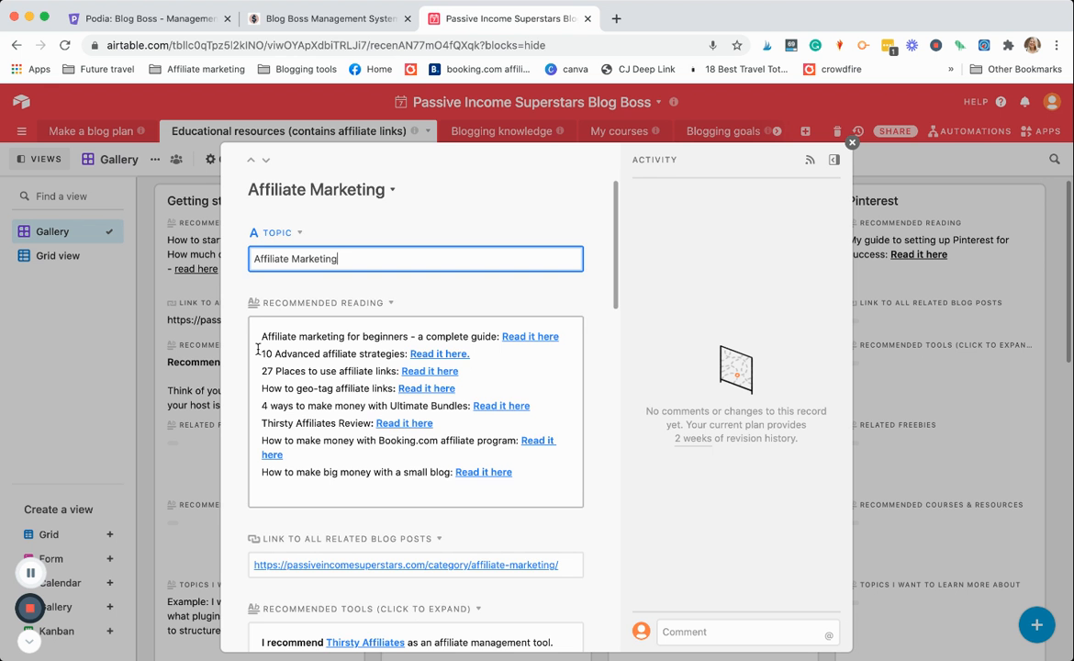
scroll(455, 424, "down", 3)
scroll(455, 425, "down", 5)
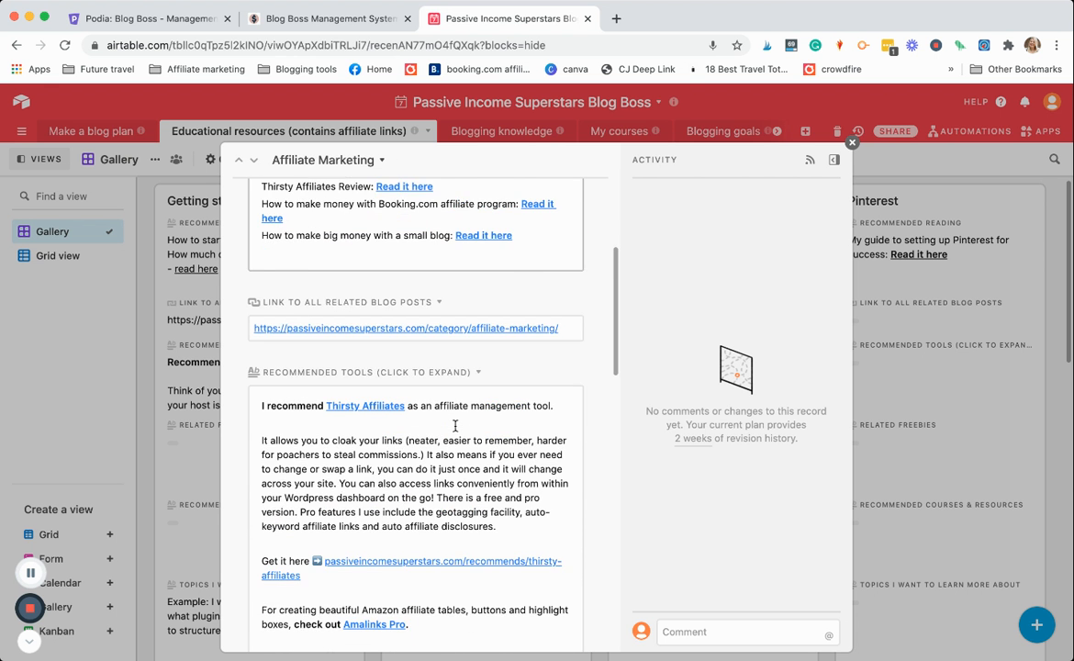
scroll(456, 426, "up", 7)
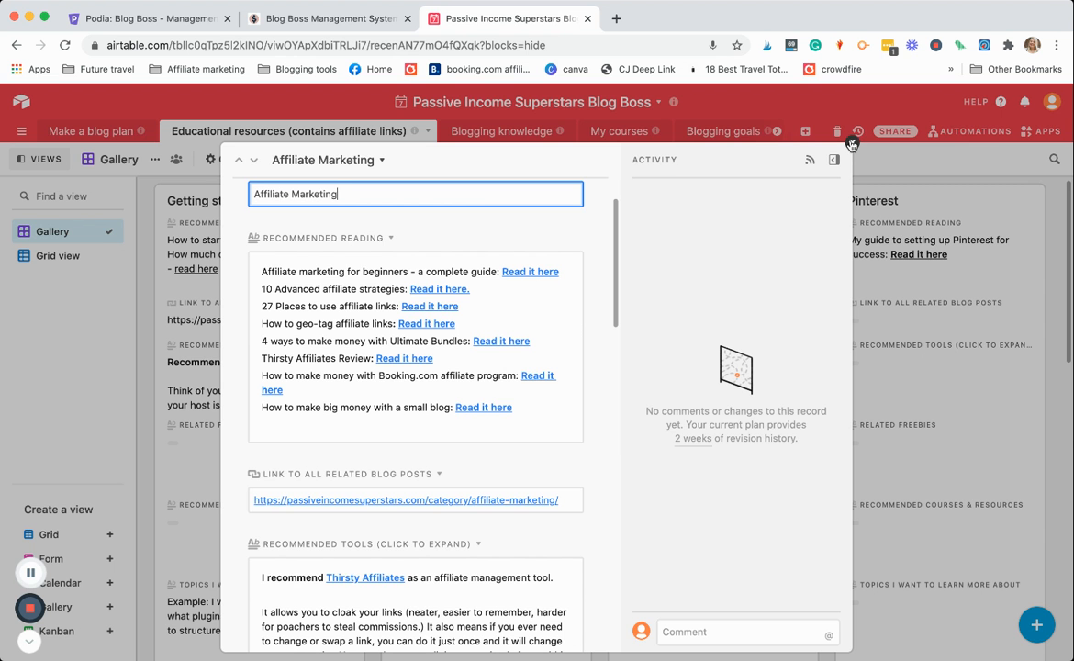
left_click(852, 140)
Open the Blogging knowledge table and review its fields from tips learned to Implemented, Effective and downloaded resources
left_click(514, 131)
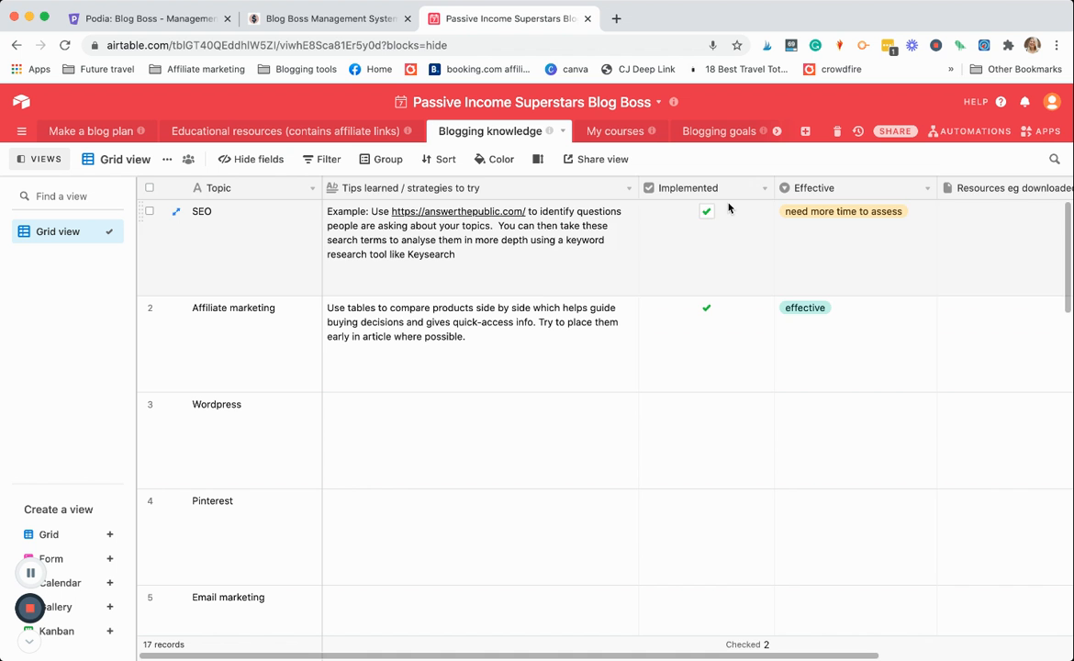
scroll(896, 215, "right", 1)
scroll(896, 215, "right", 5)
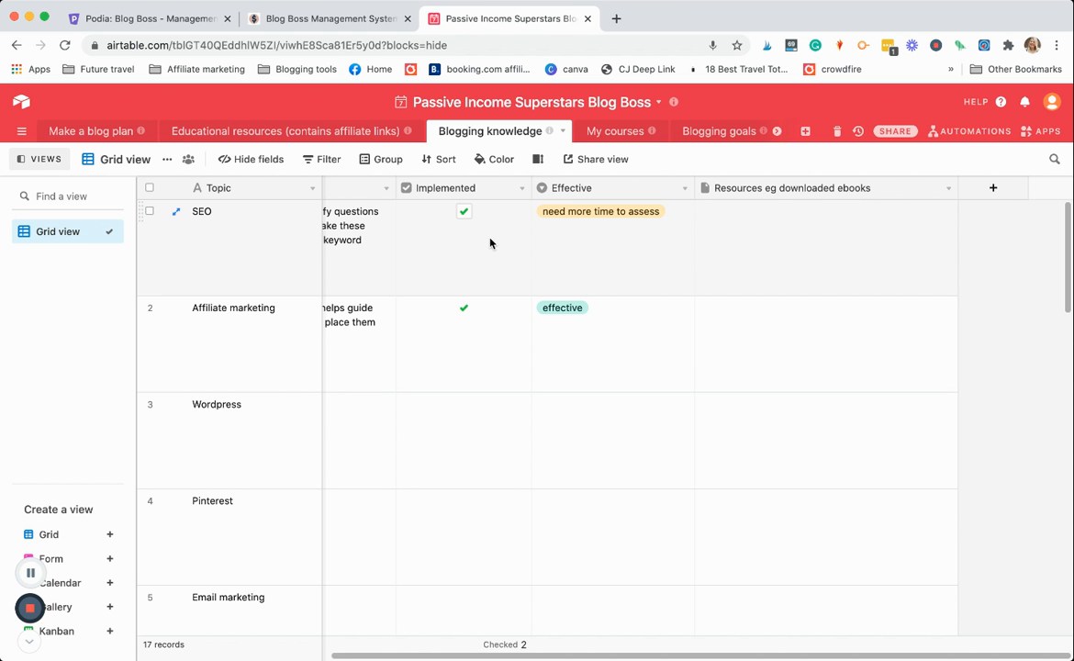
scroll(489, 243, "left", 5)
Group the Blogging knowledge records by Topic and look through the groups down to SEO
left_click(396, 162)
left_click(420, 225)
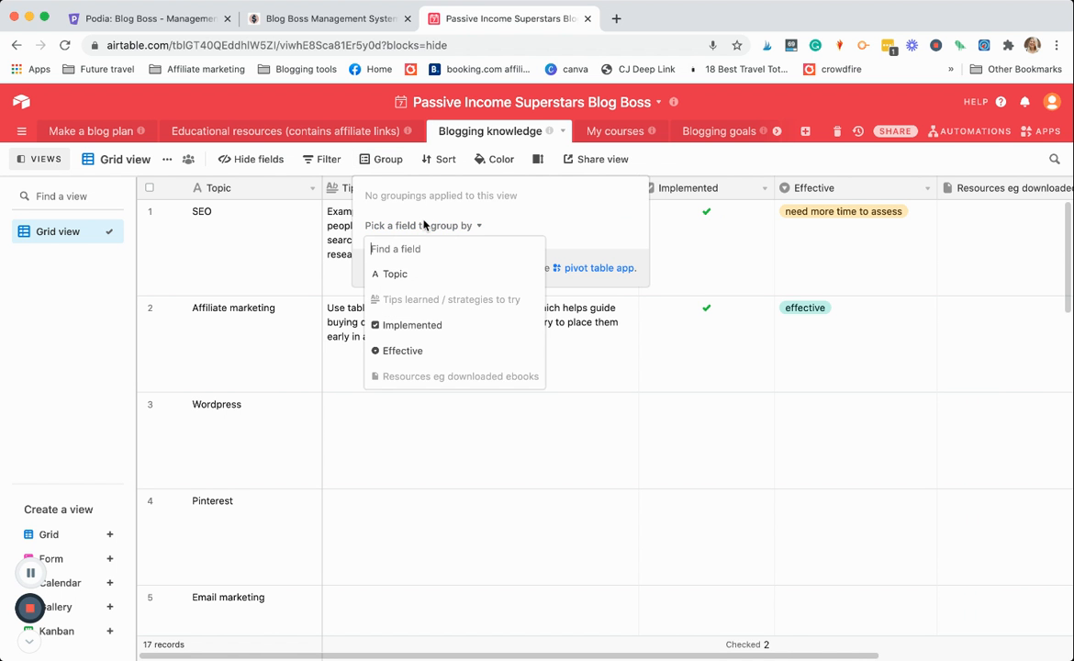
left_click(396, 275)
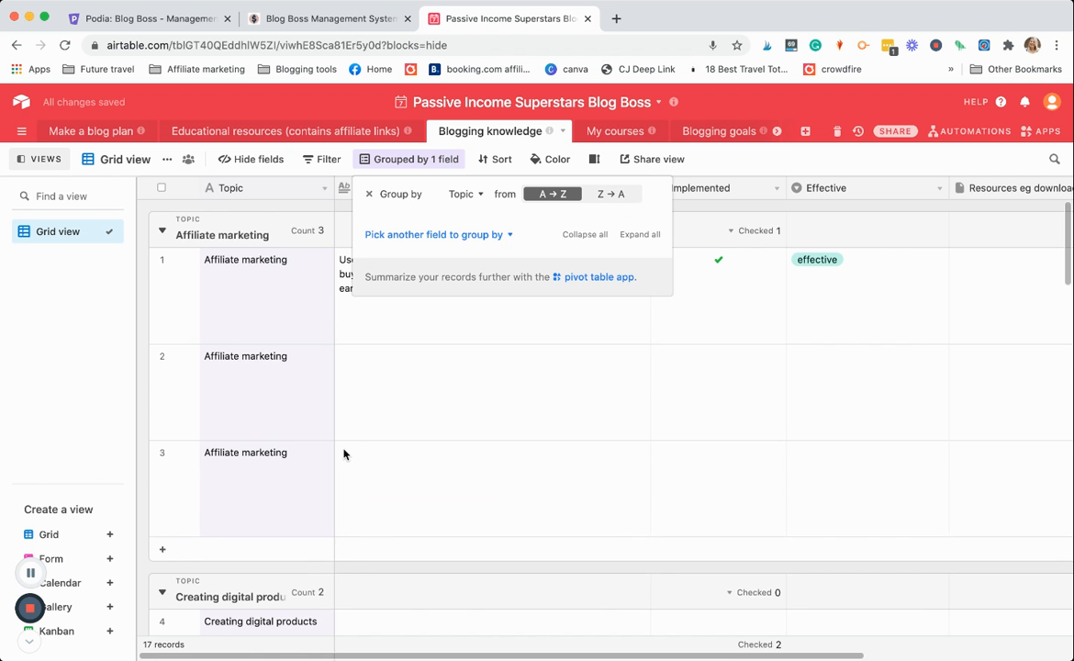
scroll(344, 453, "down", 10)
scroll(345, 453, "down", 8)
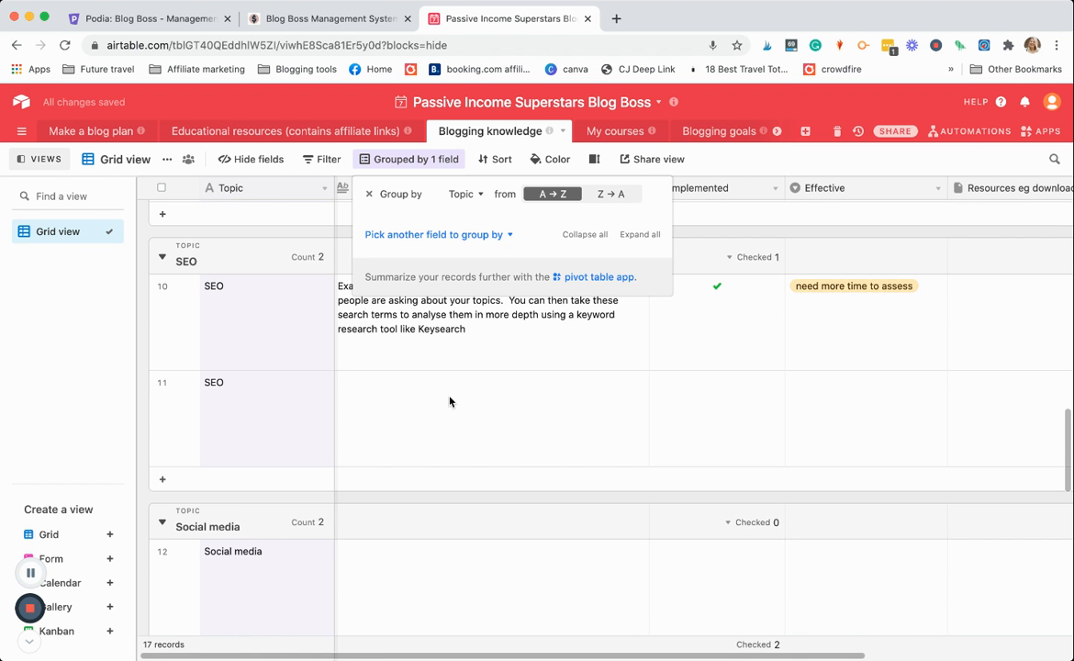
left_click(449, 401)
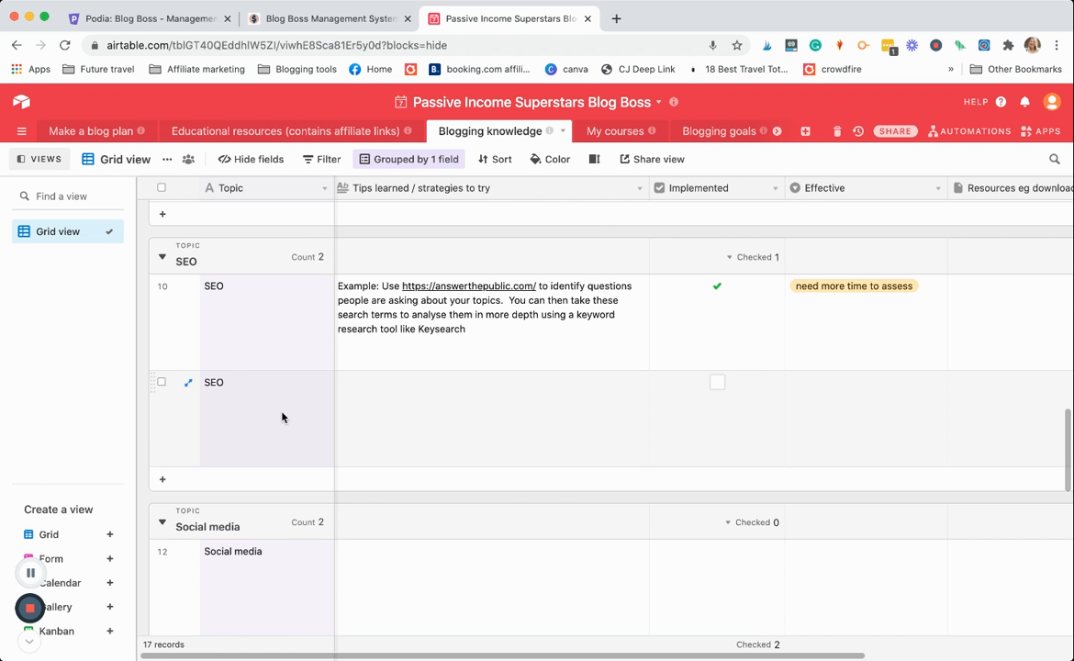
Review the grouped SEO and Social media entries and return to the Educational resources table
scroll(812, 412, "up", 1)
scroll(811, 411, "down", 5)
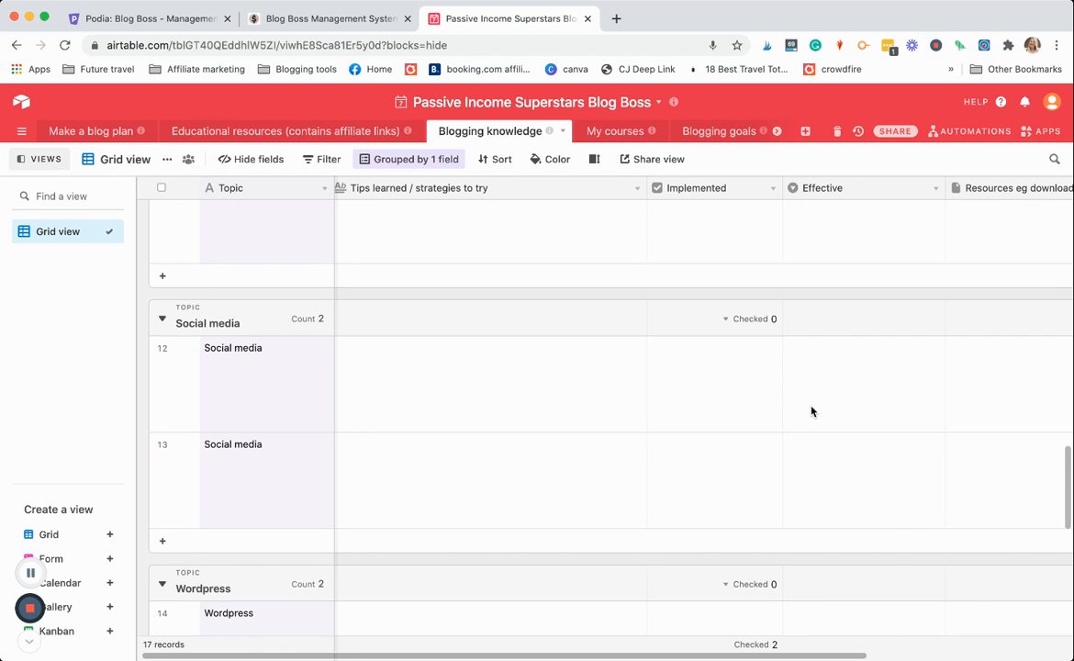
scroll(811, 411, "up", 5)
scroll(210, 133, "left", 3)
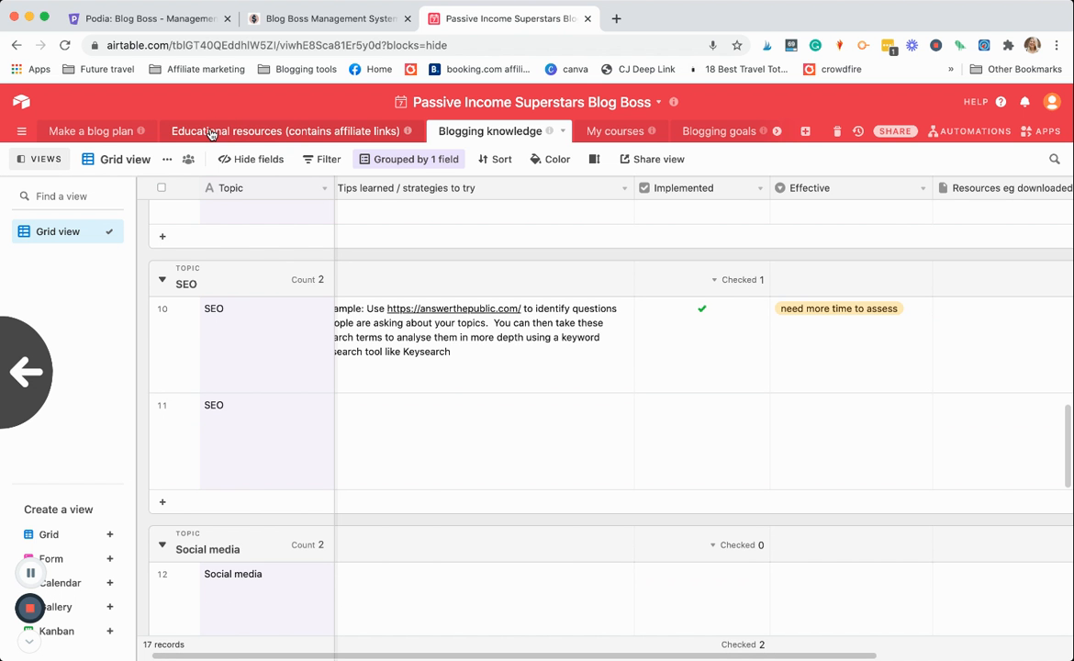
left_click(210, 131)
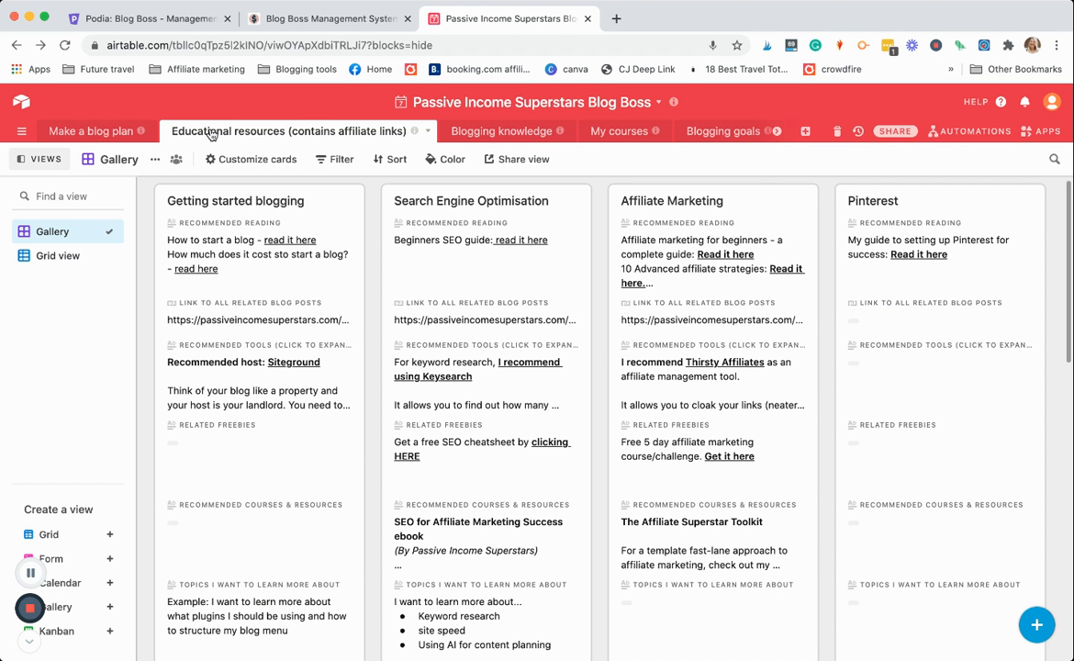